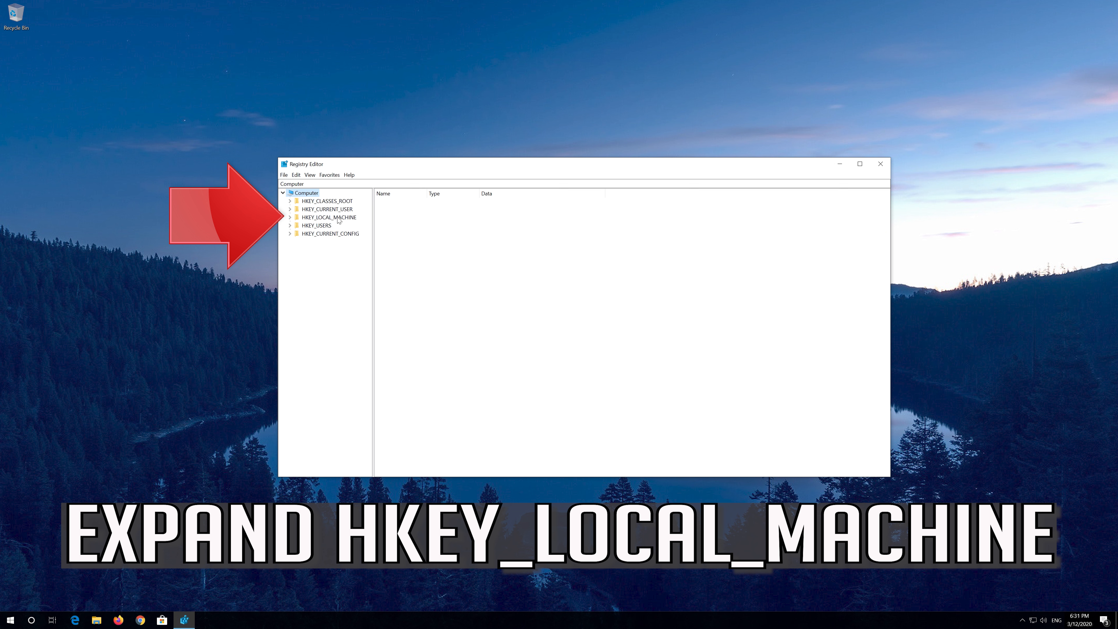
- Expand HKEY_LOCAL_MACHINE, then its SOFTWARE key, then the Microsoft key in the registry tree
click(290, 217)
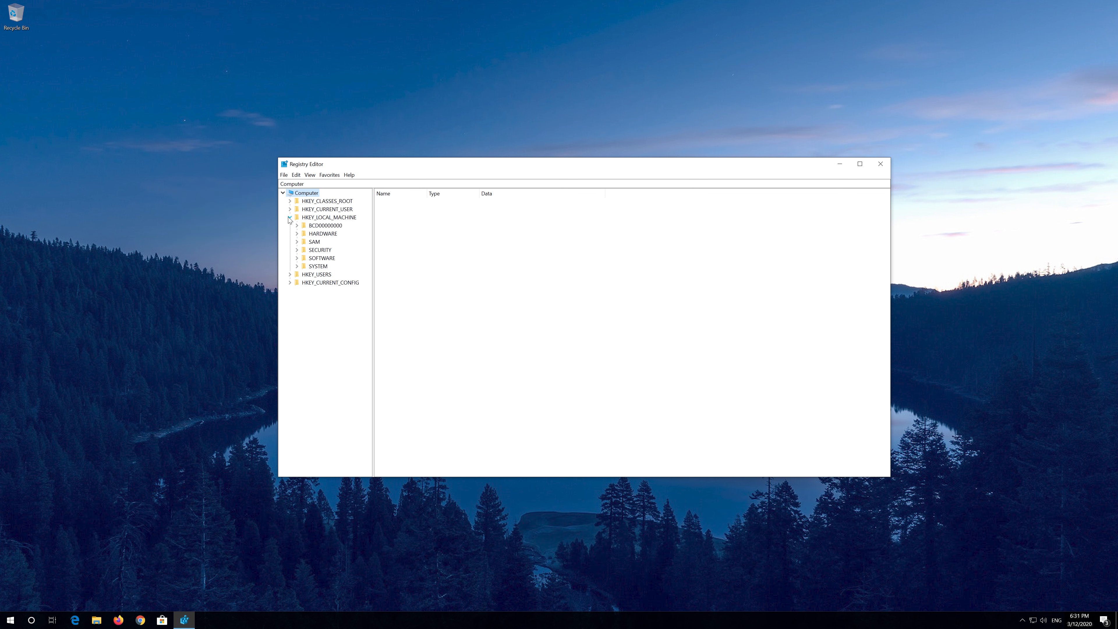
click(326, 259)
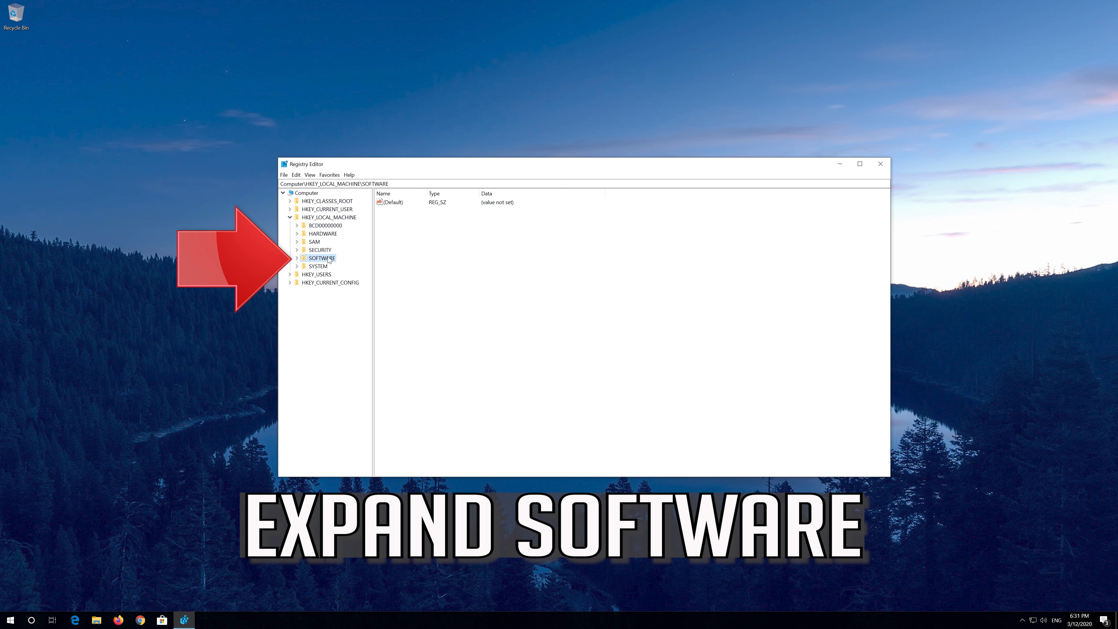
click(297, 259)
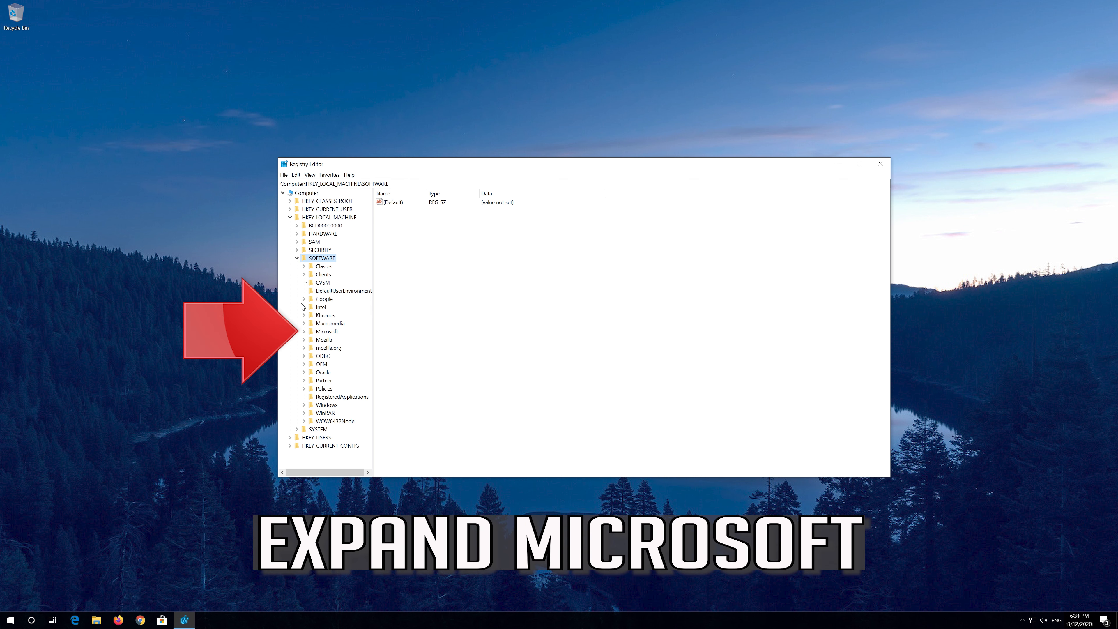
click(311, 332)
click(304, 332)
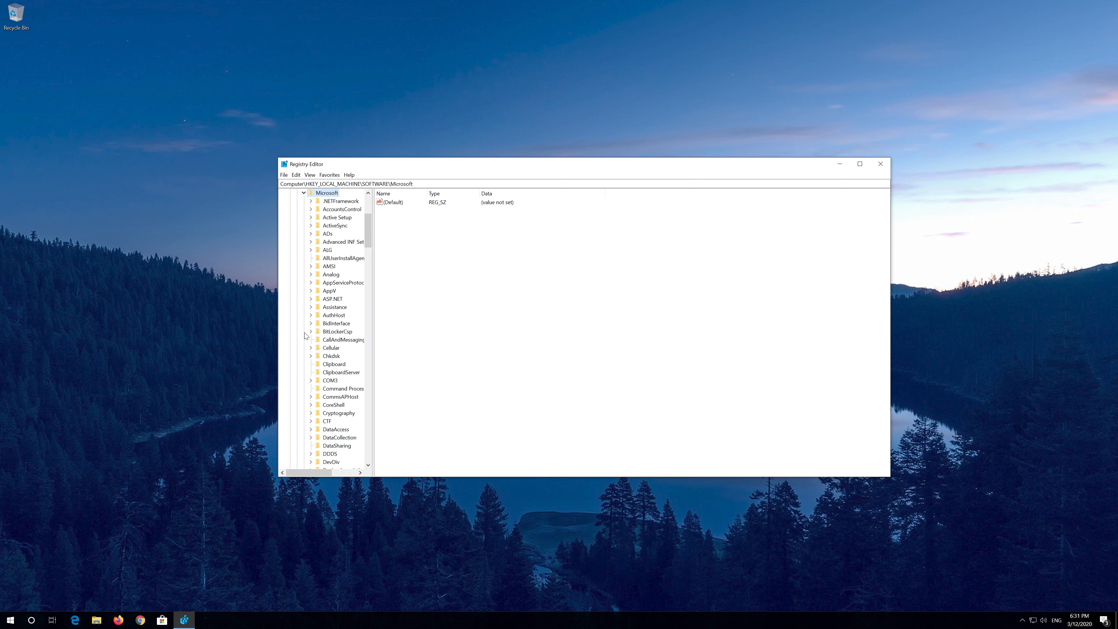
- Expand the Windows NT key under Microsoft and select its CurrentVersion subkey
scroll(342, 347, down, 15)
scroll(342, 347, down, 20)
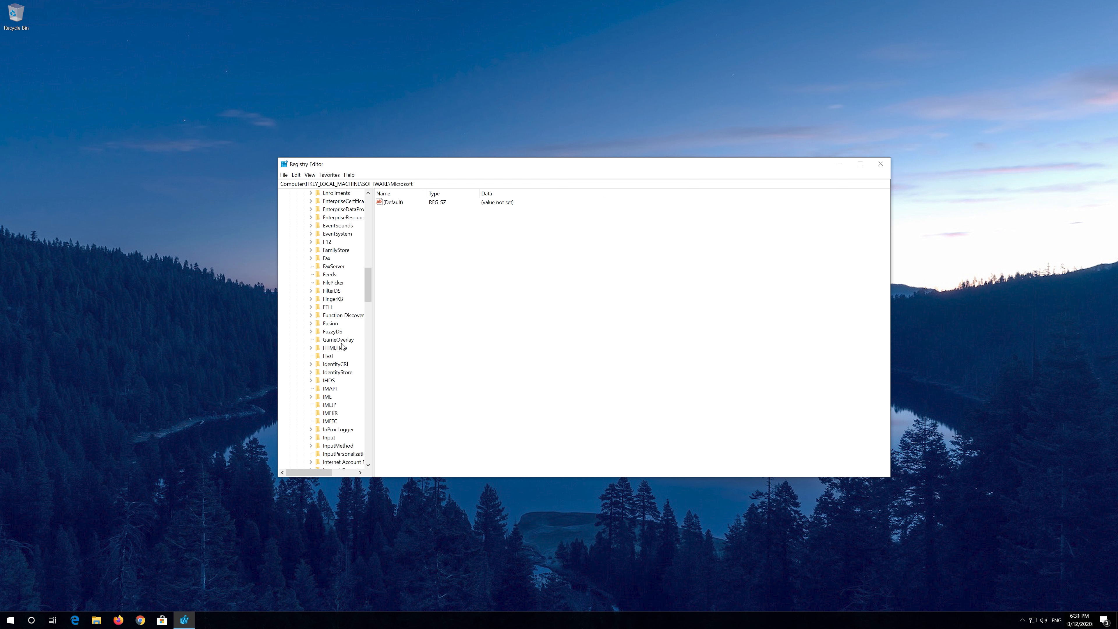
scroll(343, 346, down, 20)
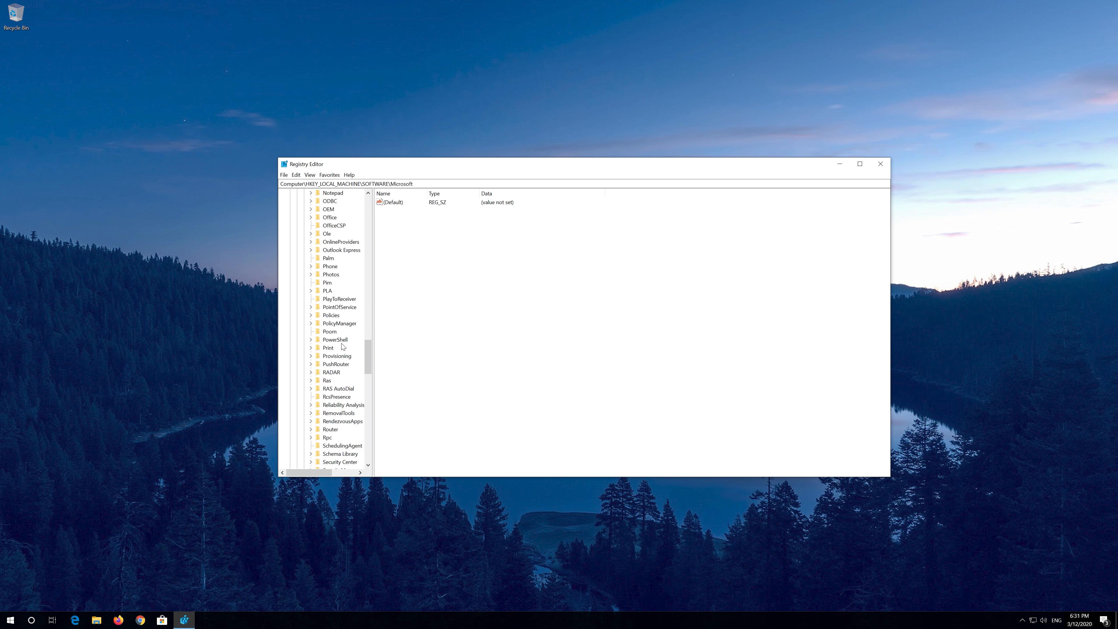
scroll(343, 346, down, 2)
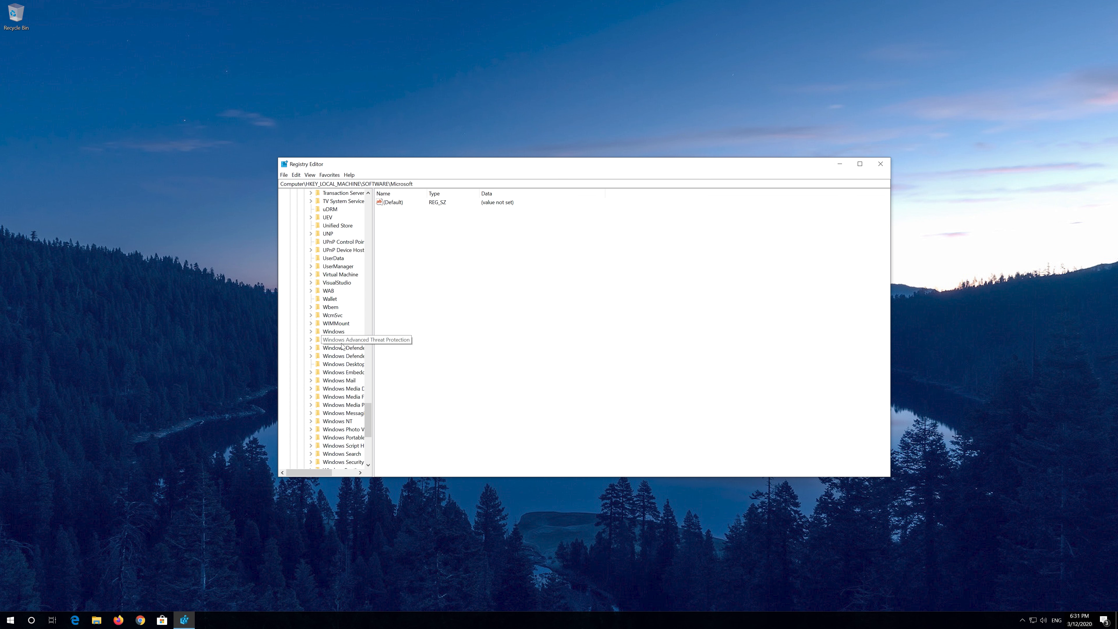
click(332, 422)
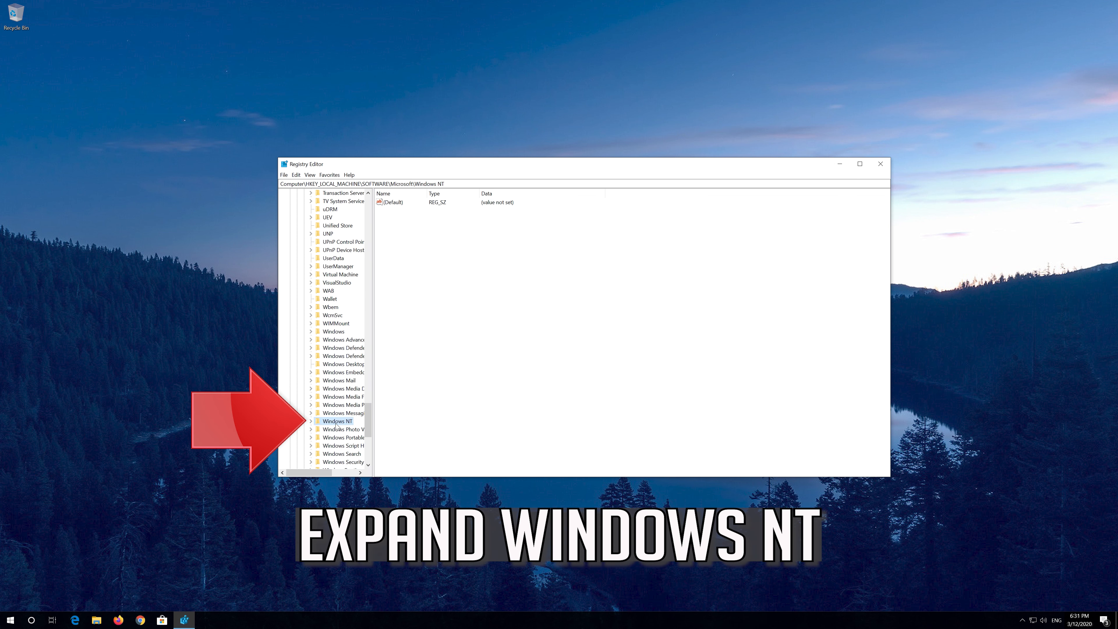
click(311, 421)
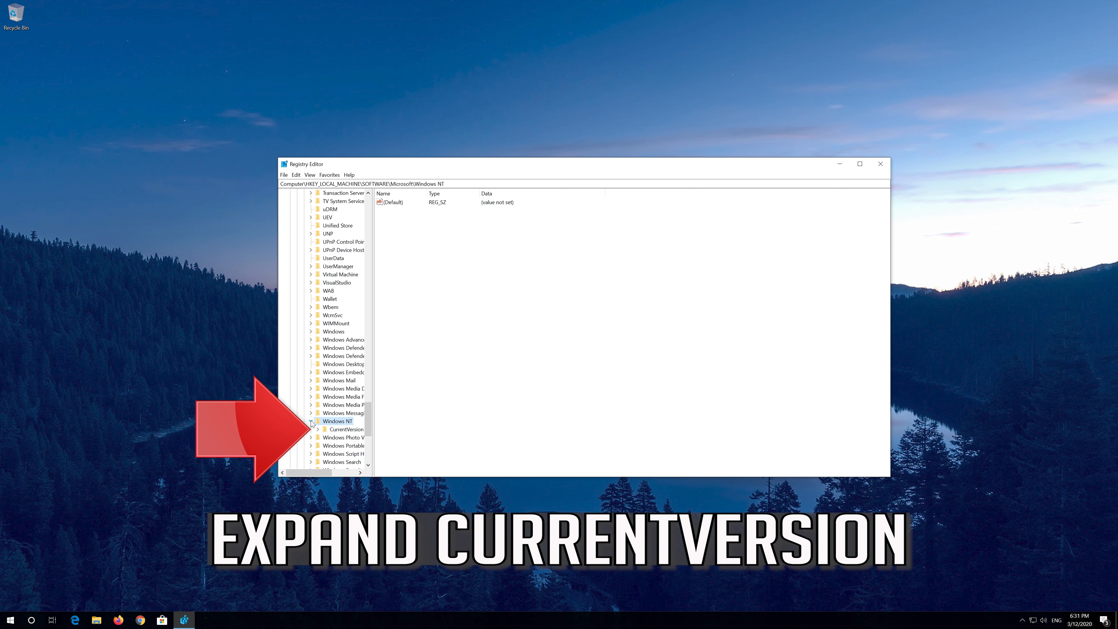
click(332, 431)
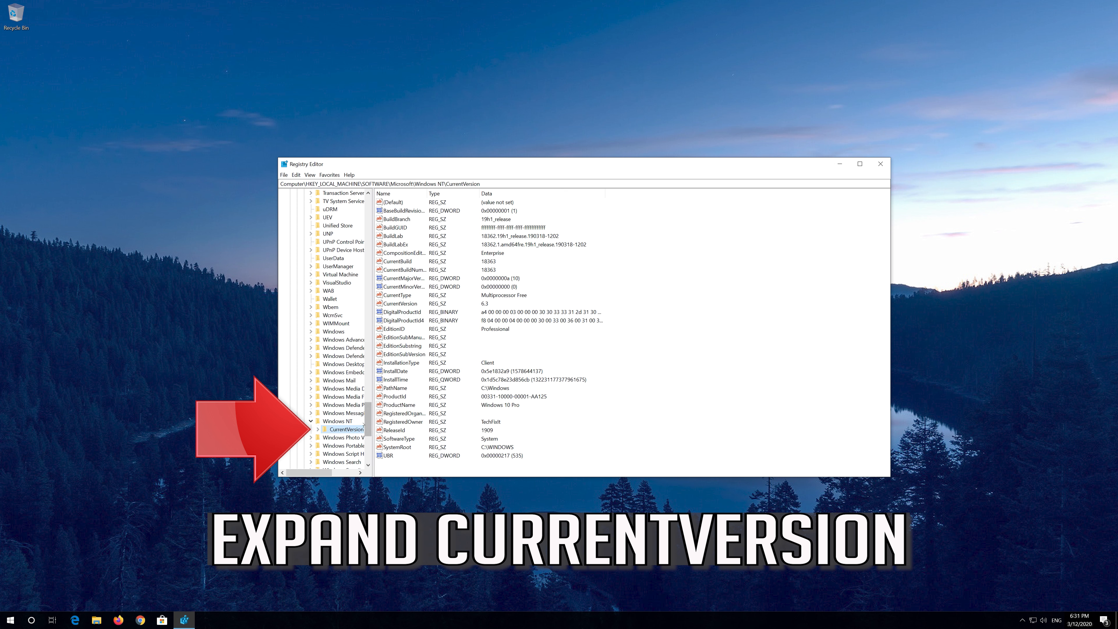
- Expand CurrentVersion, then Multimedia, and select the SystemProfile key
click(316, 429)
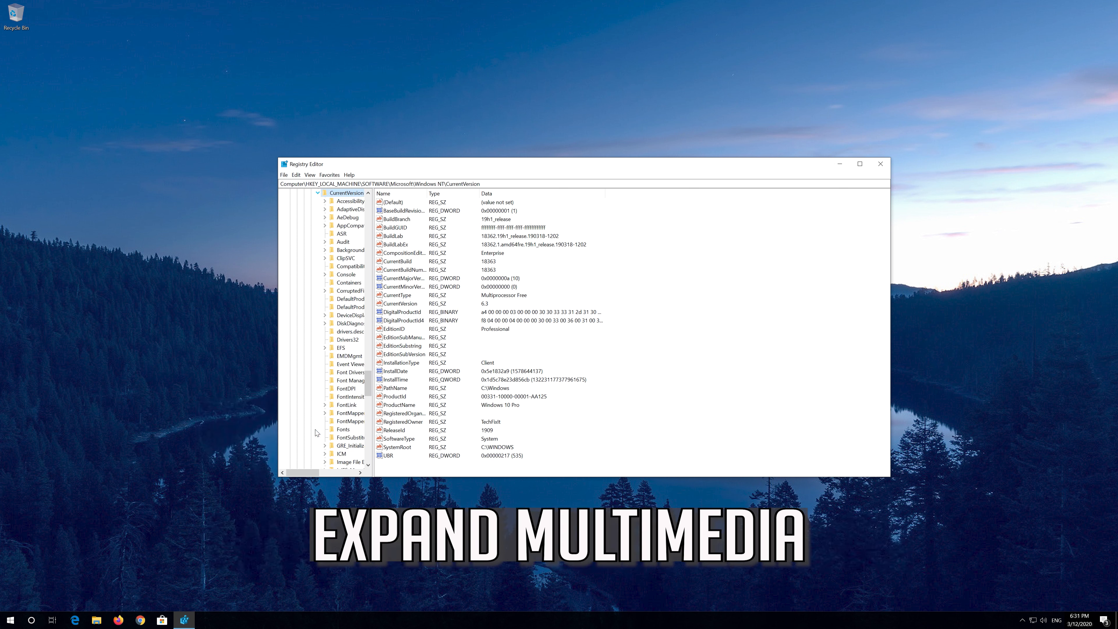
scroll(343, 421, down, 7)
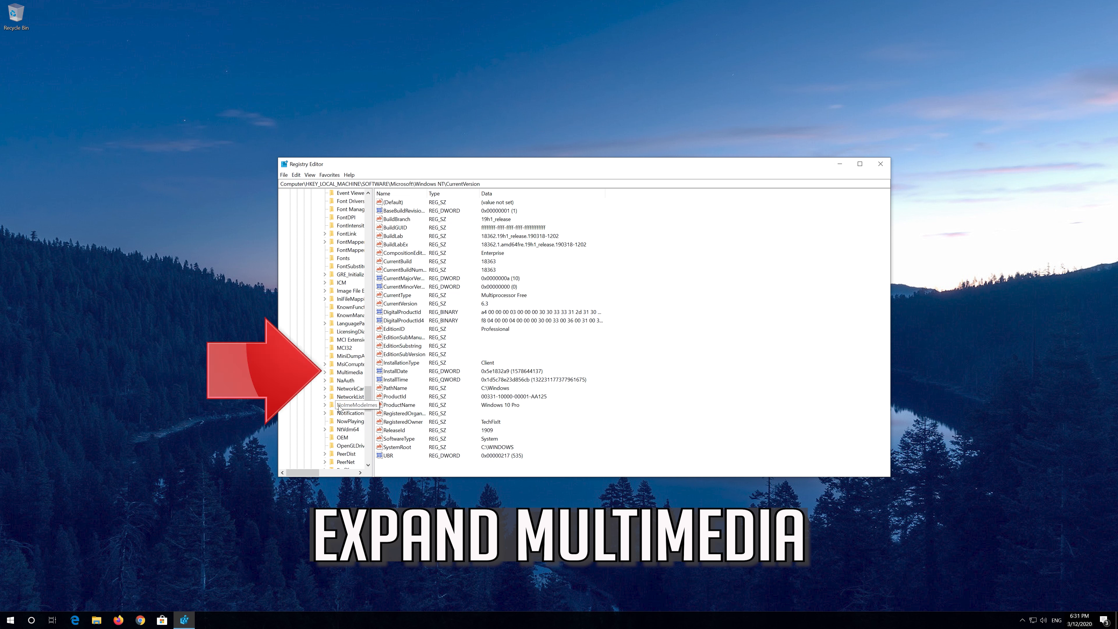
click(347, 373)
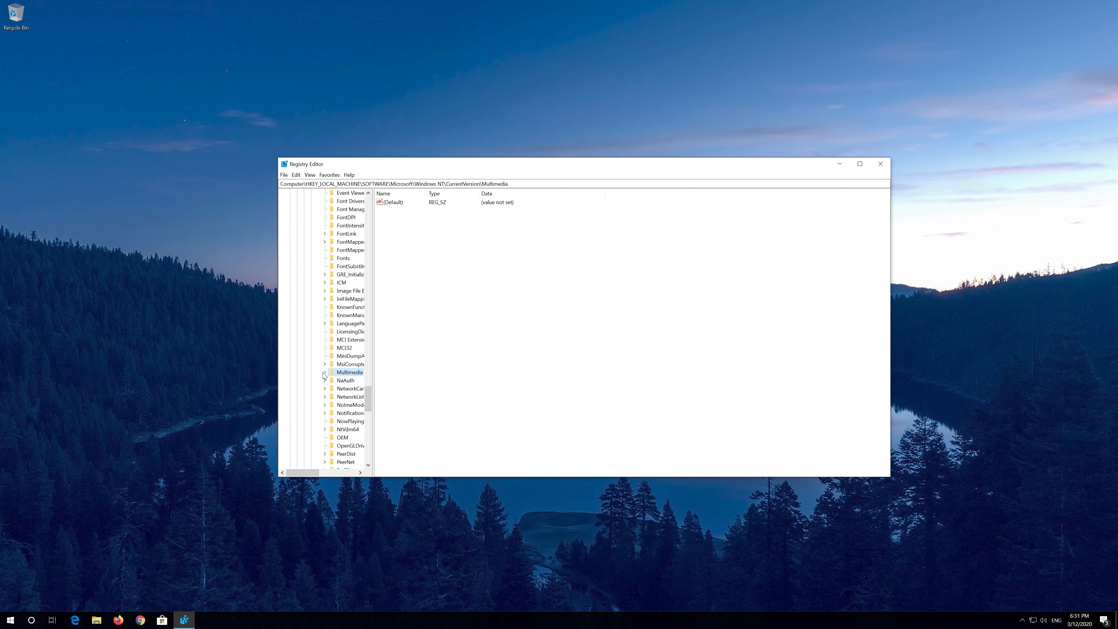
click(325, 372)
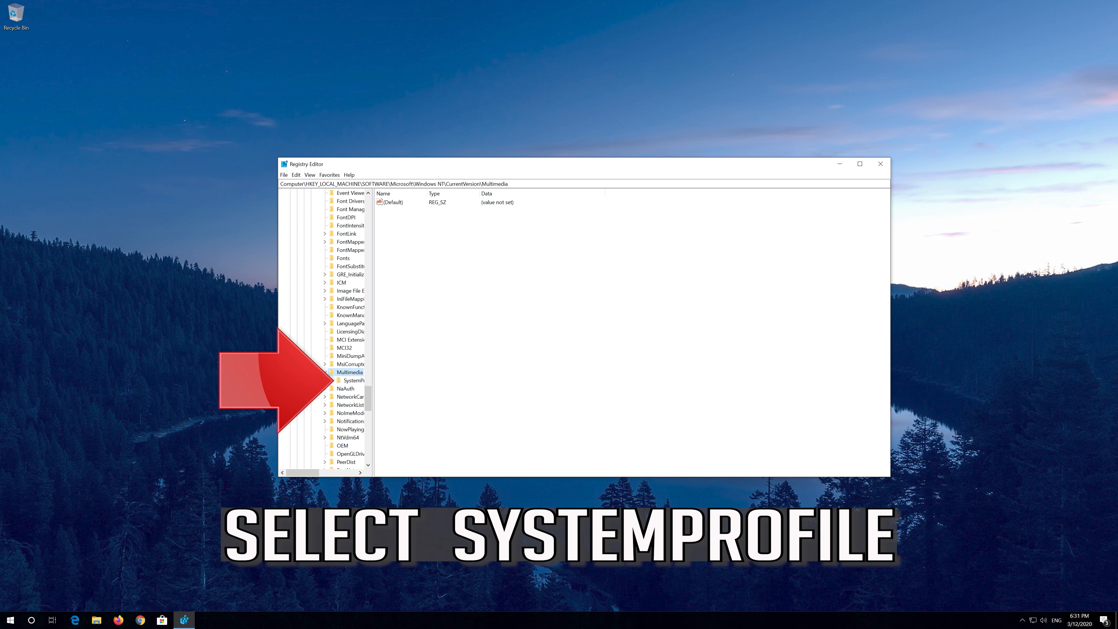
click(346, 382)
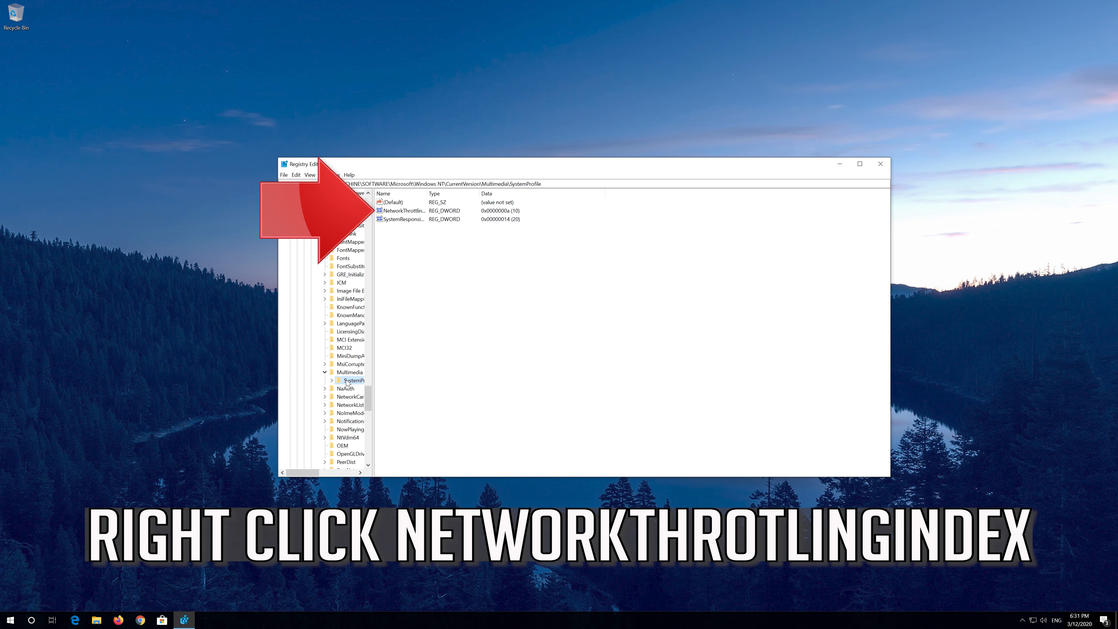
- Set NetworkThrottlingIndex's hexadecimal value data to ffffffff
click(399, 212)
right_click(412, 215)
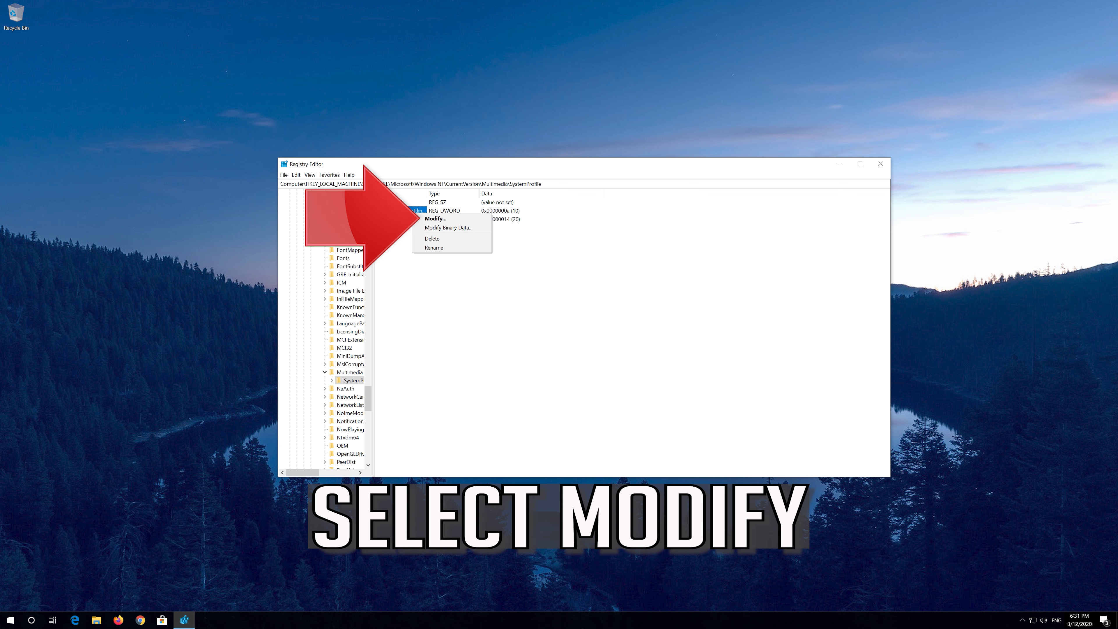
click(465, 223)
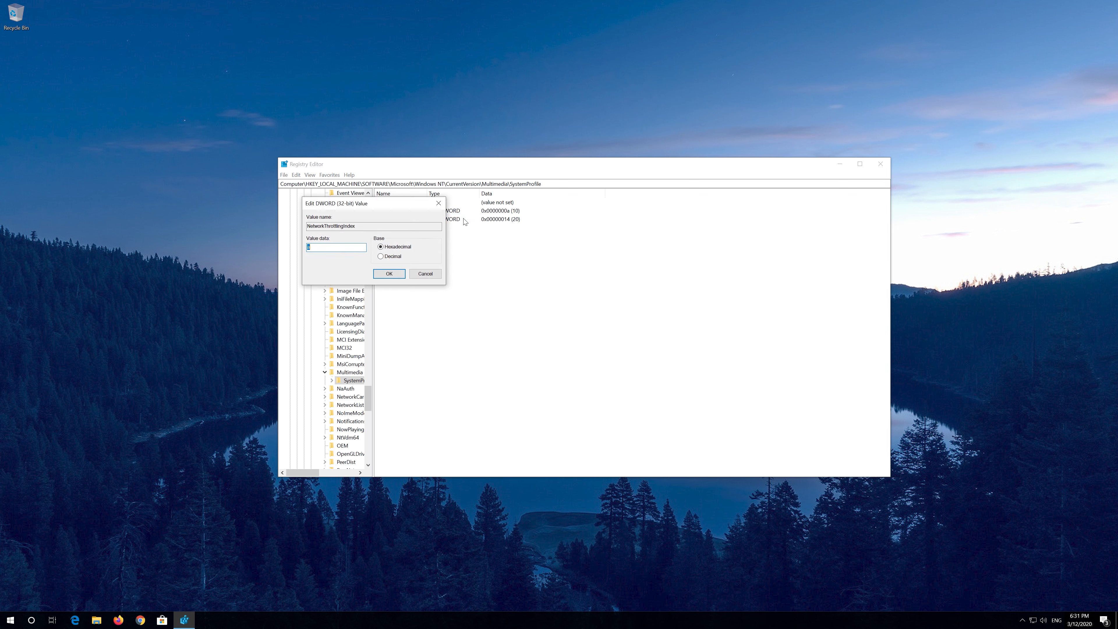
text(FFFFFFFF)
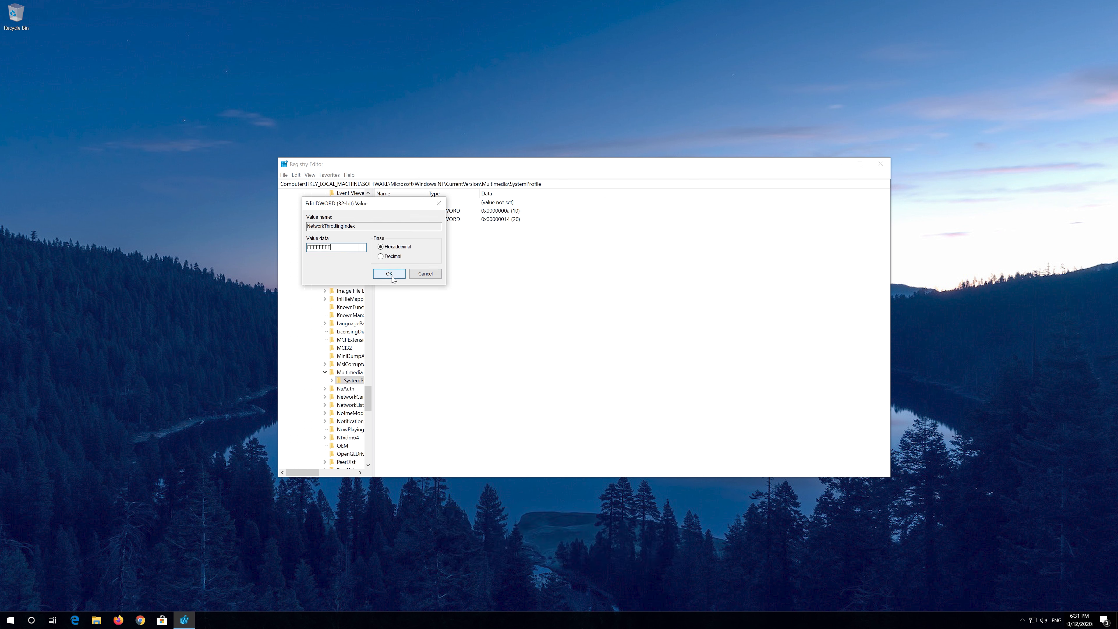
click(390, 274)
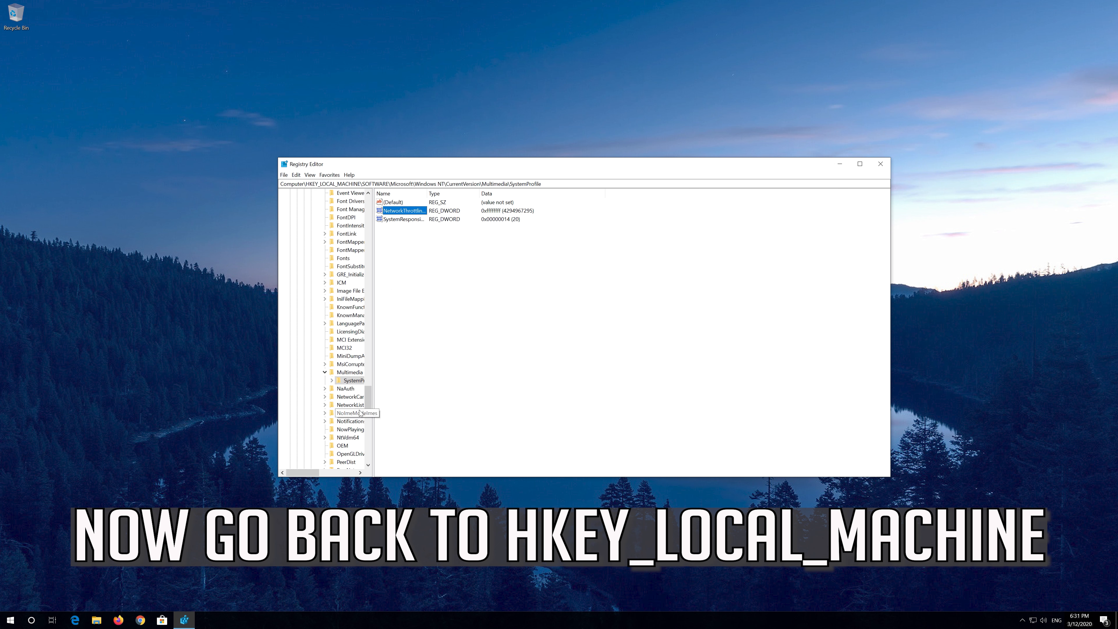
- Collapse the opened branches back to HKEY_LOCAL_MACHINE and expand its SYSTEM key
drag(367, 400, 368, 207)
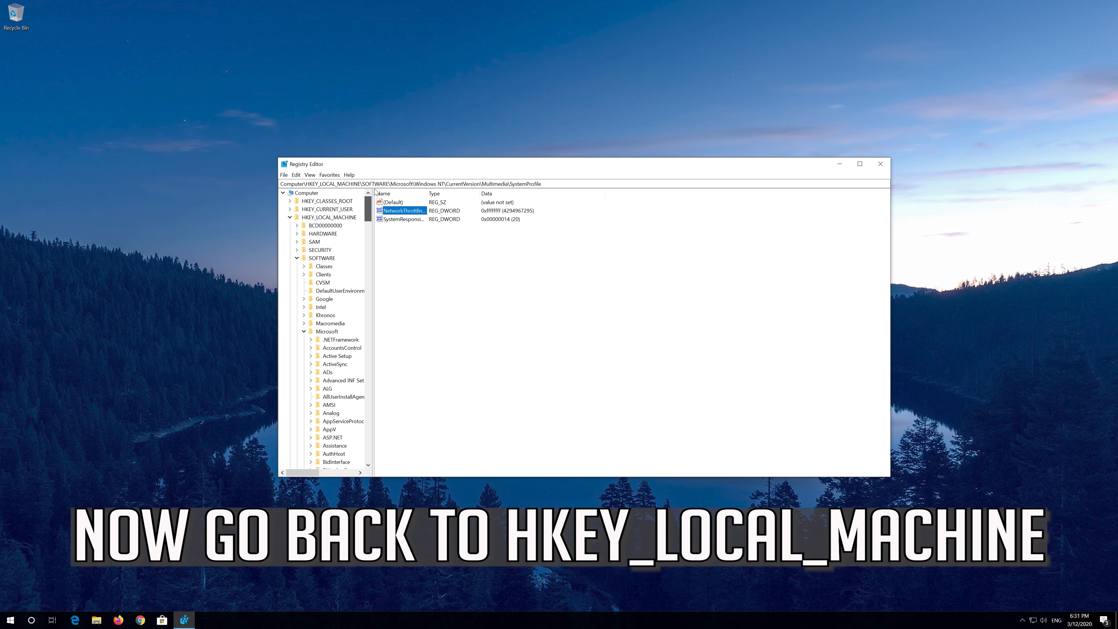
click(291, 218)
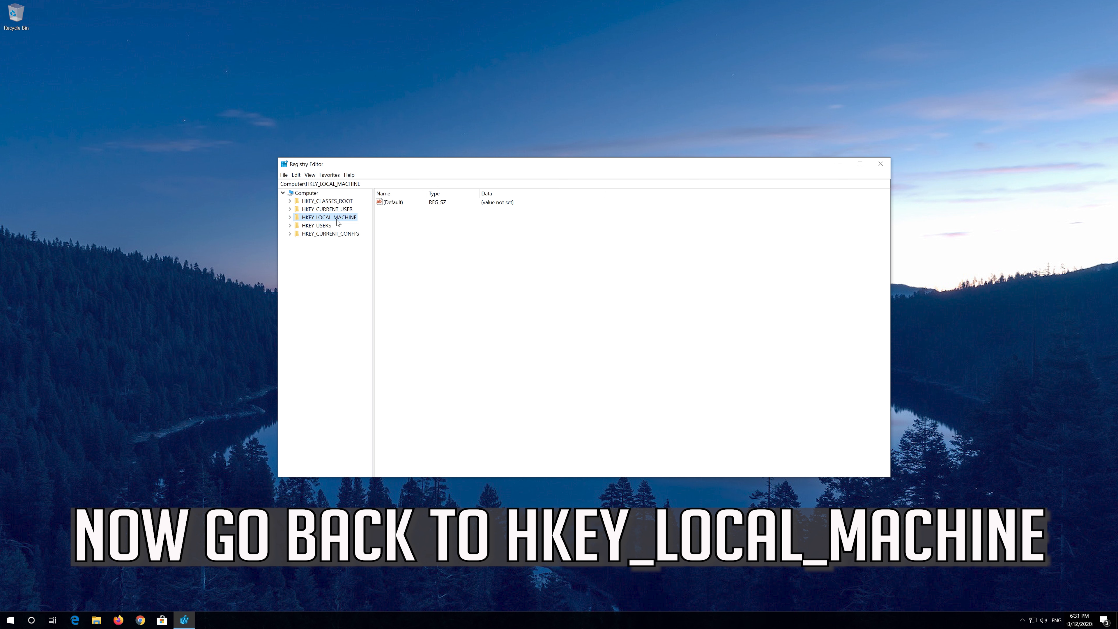
click(290, 218)
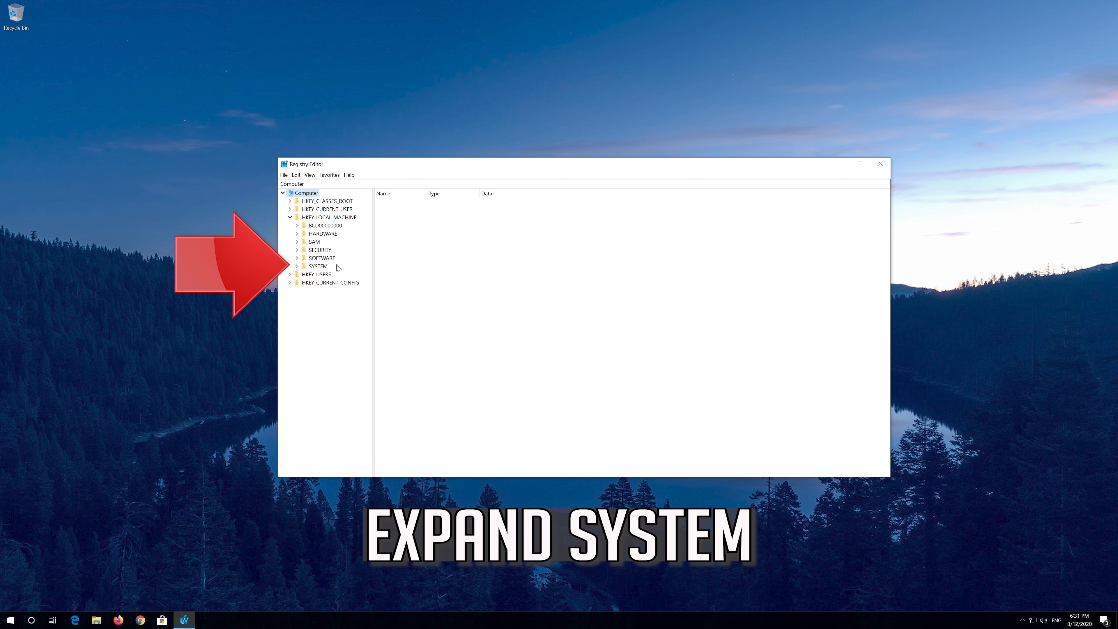
click(299, 267)
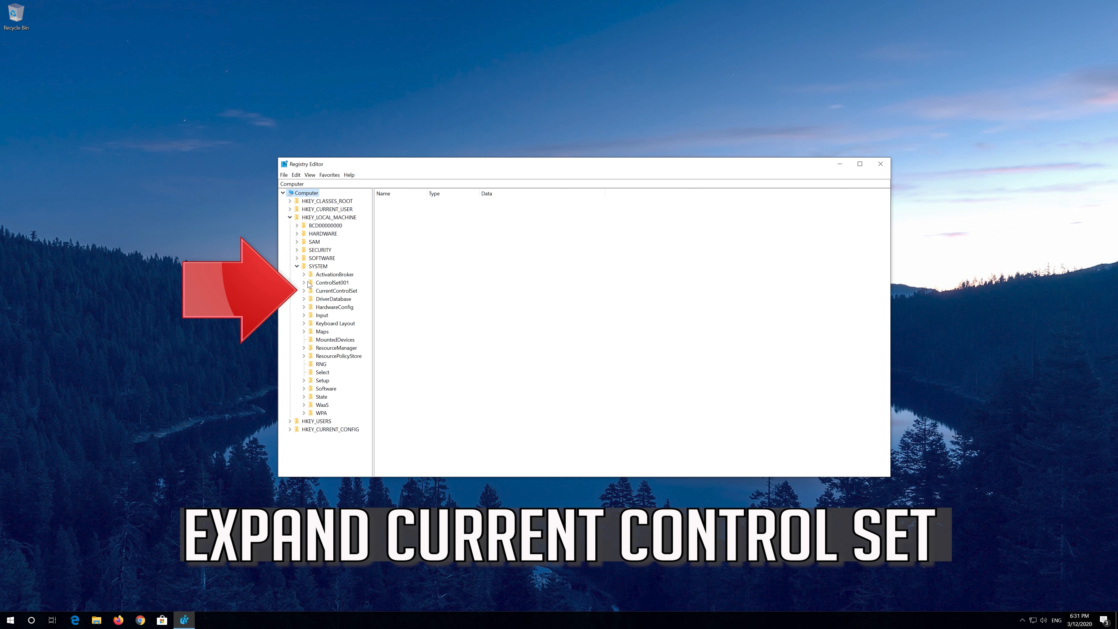
- Expand CurrentControlSet under SYSTEM and then its Services key
click(317, 291)
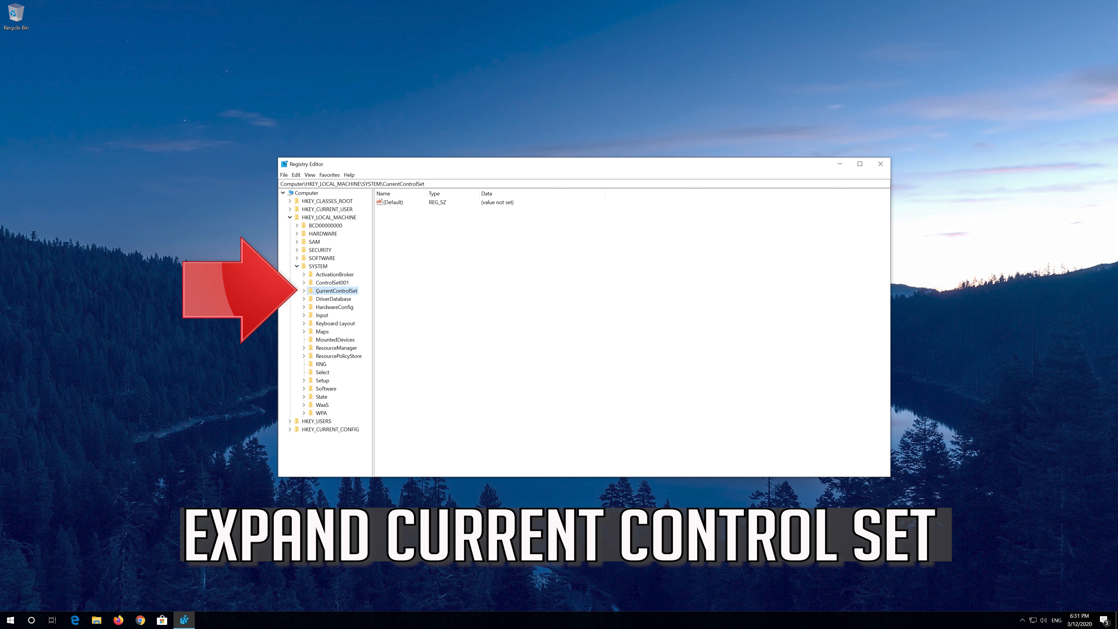
click(306, 291)
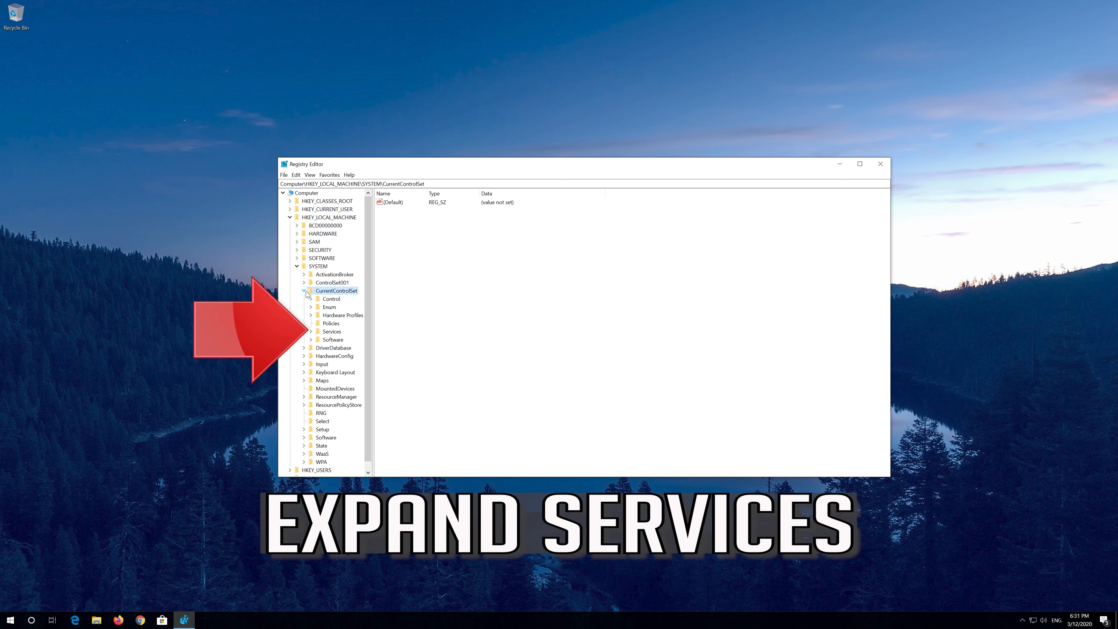
click(332, 333)
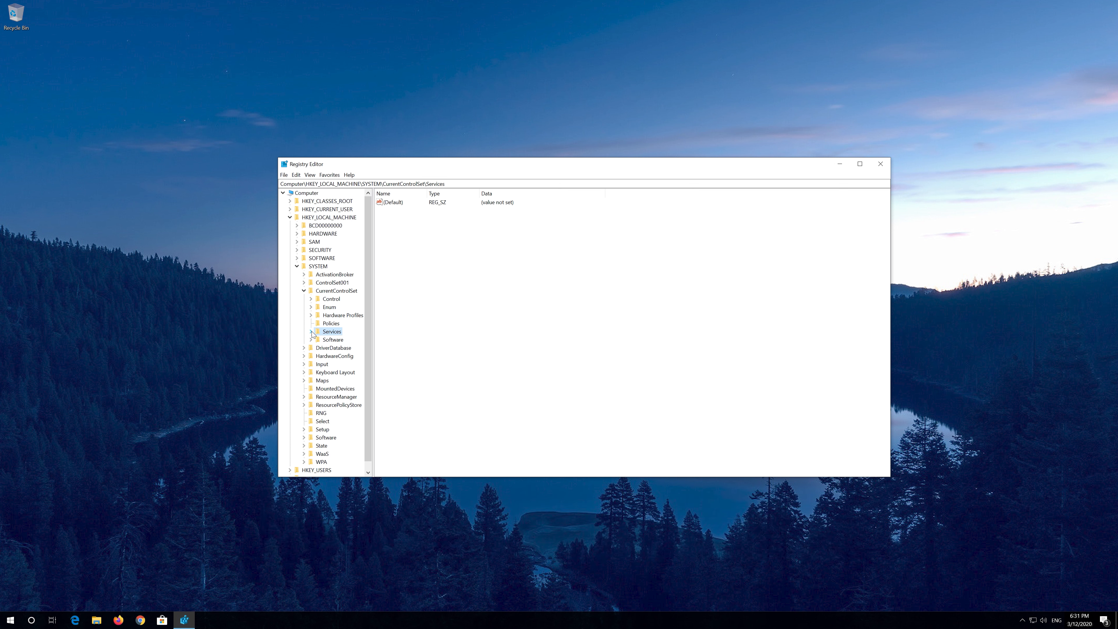
click(311, 332)
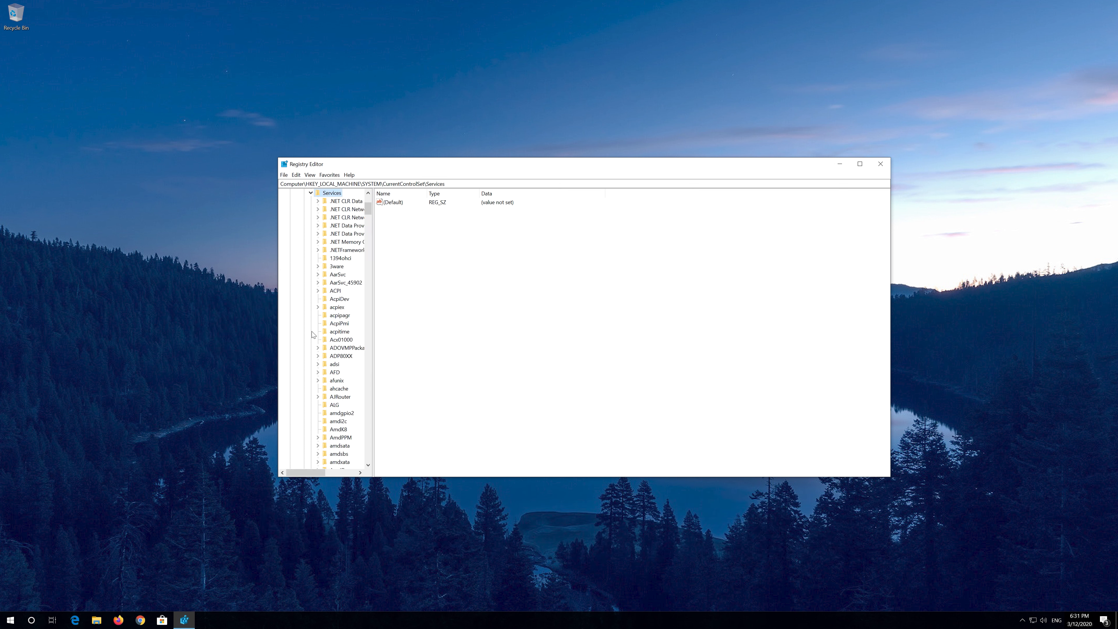
- Locate the Tcpip key under Services and expand it
scroll(324, 338, down, 20)
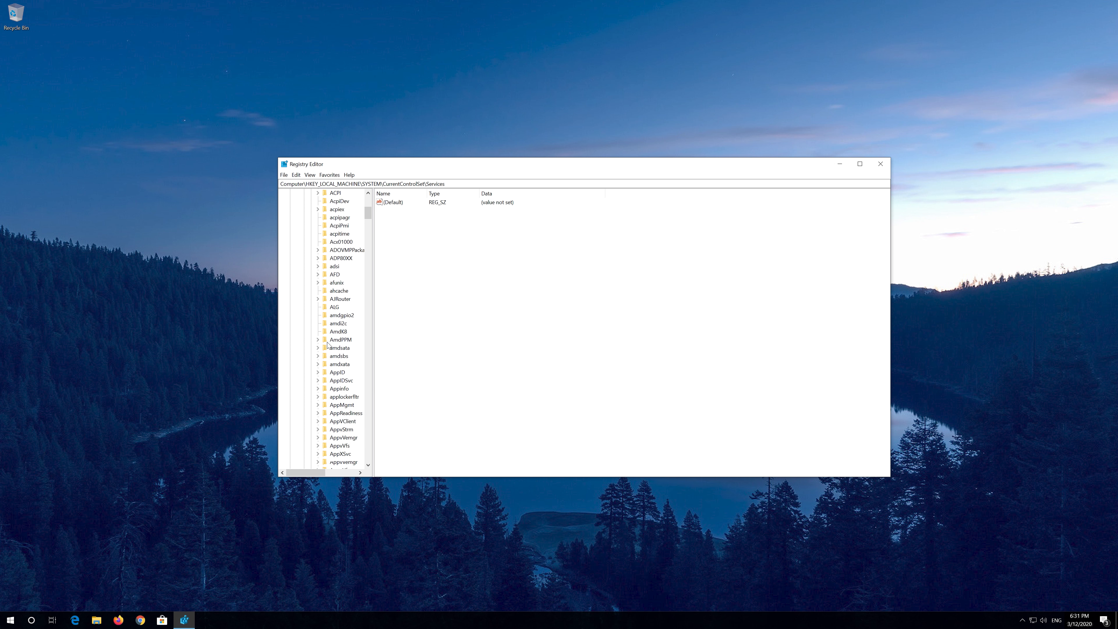
scroll(327, 345, down, 20)
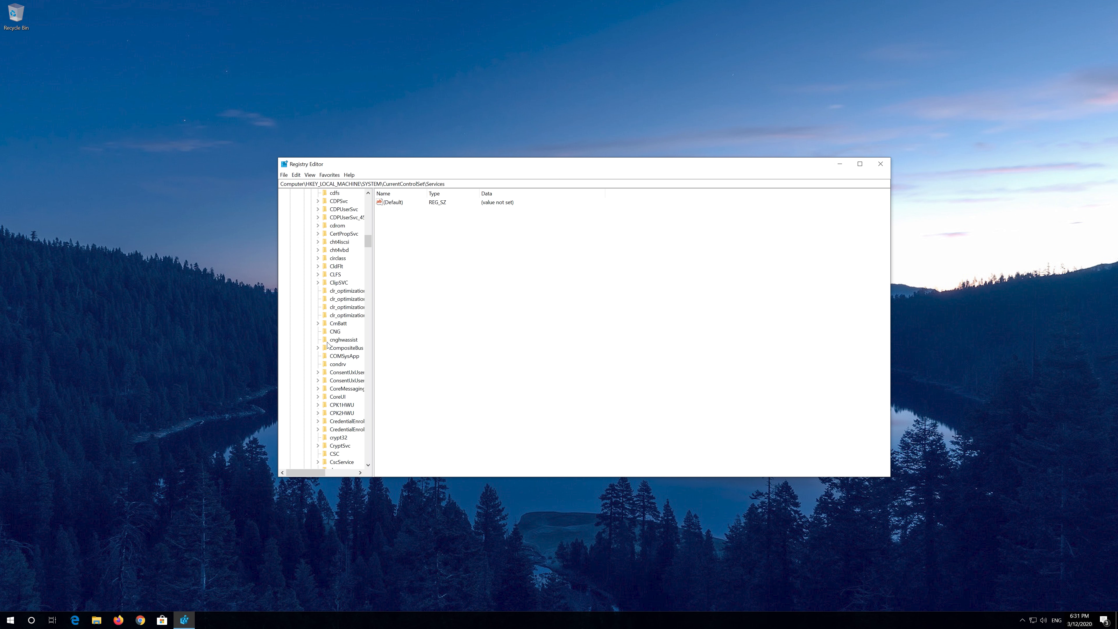
scroll(327, 344, down, 20)
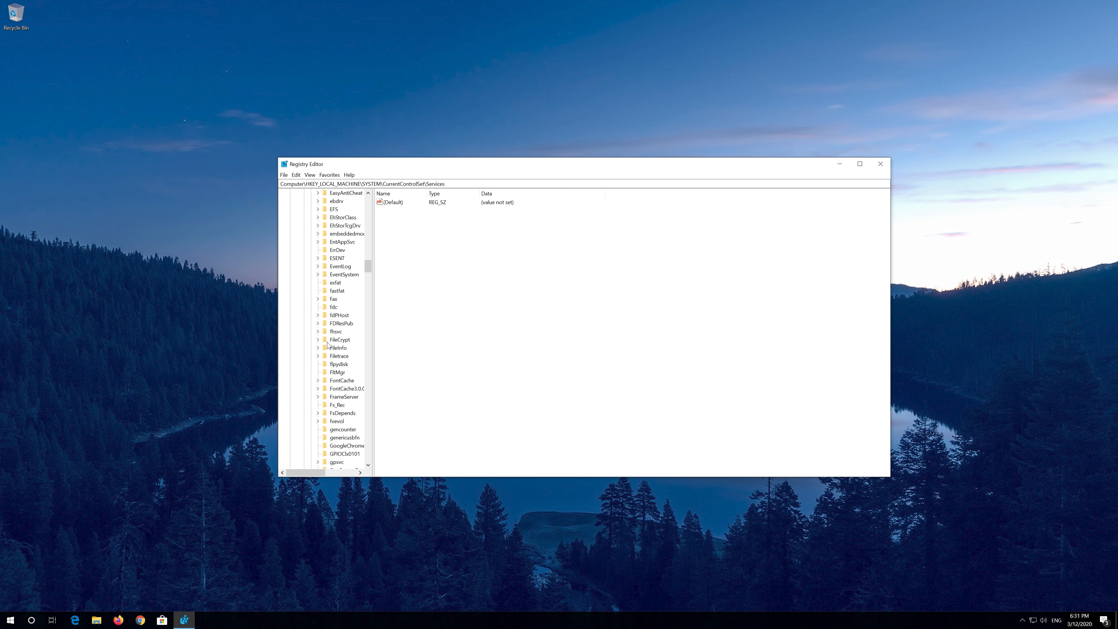
scroll(327, 345, down, 20)
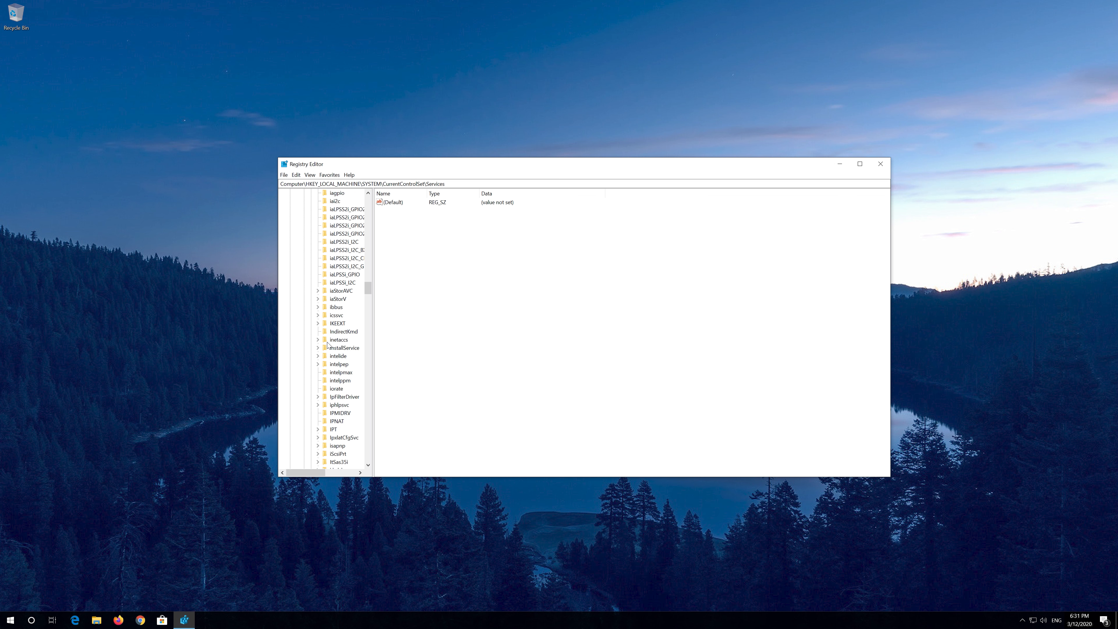
scroll(327, 344, down, 20)
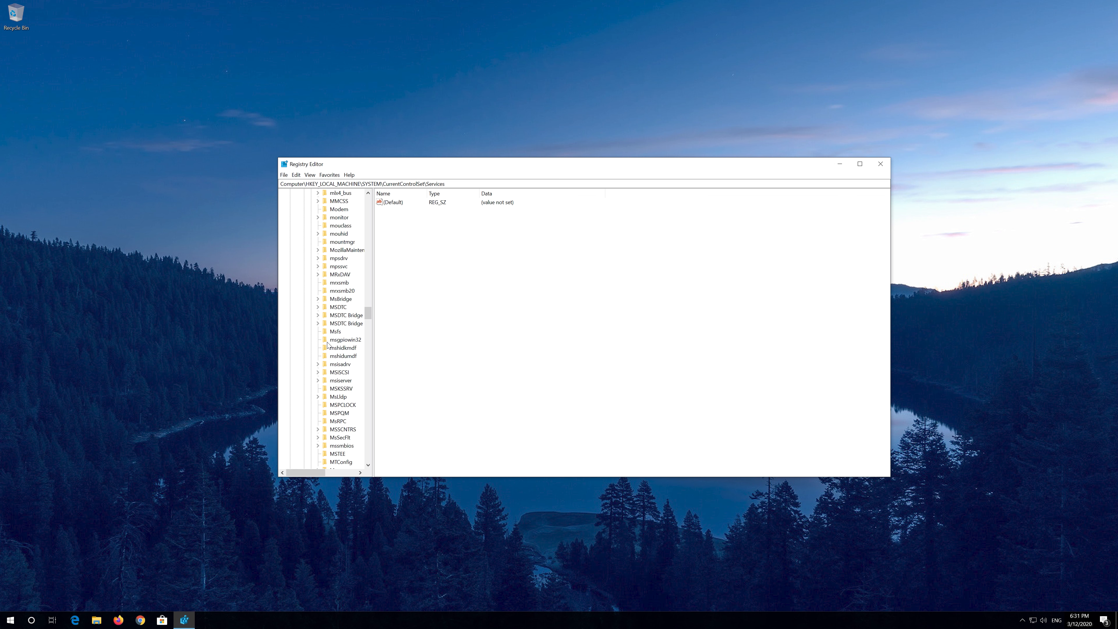
scroll(327, 344, down, 20)
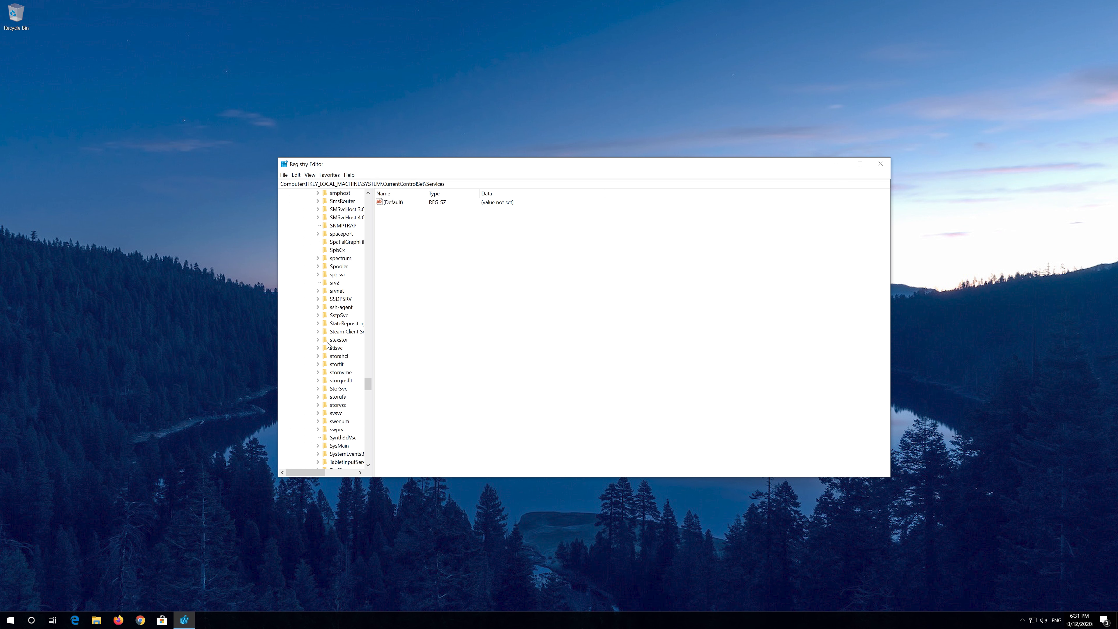
scroll(328, 344, up, 1)
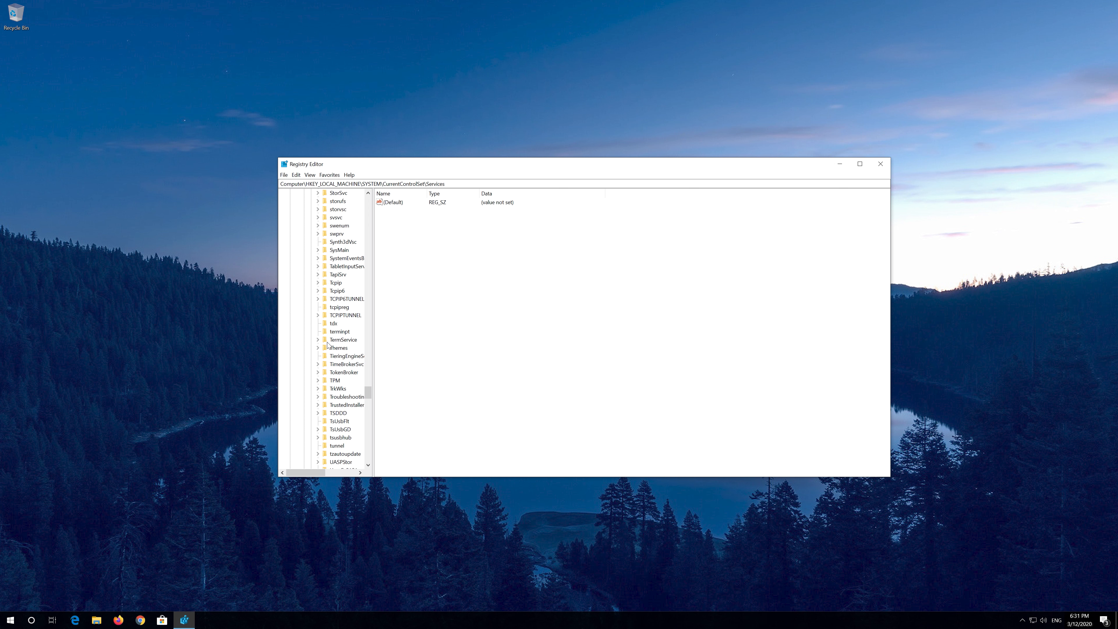
scroll(327, 345, down, 1)
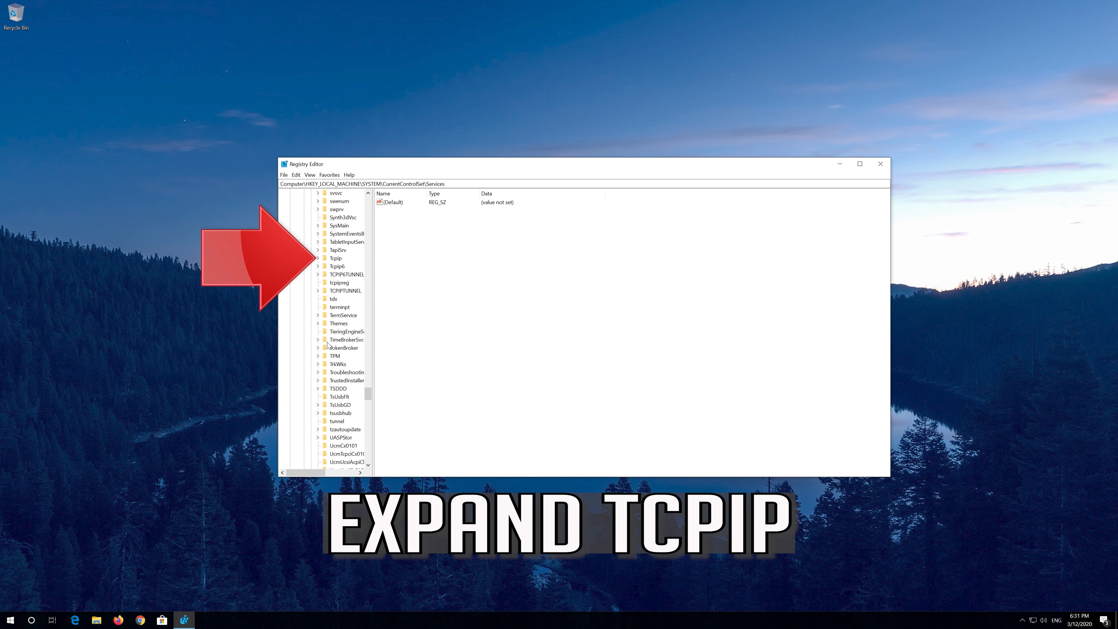
click(336, 259)
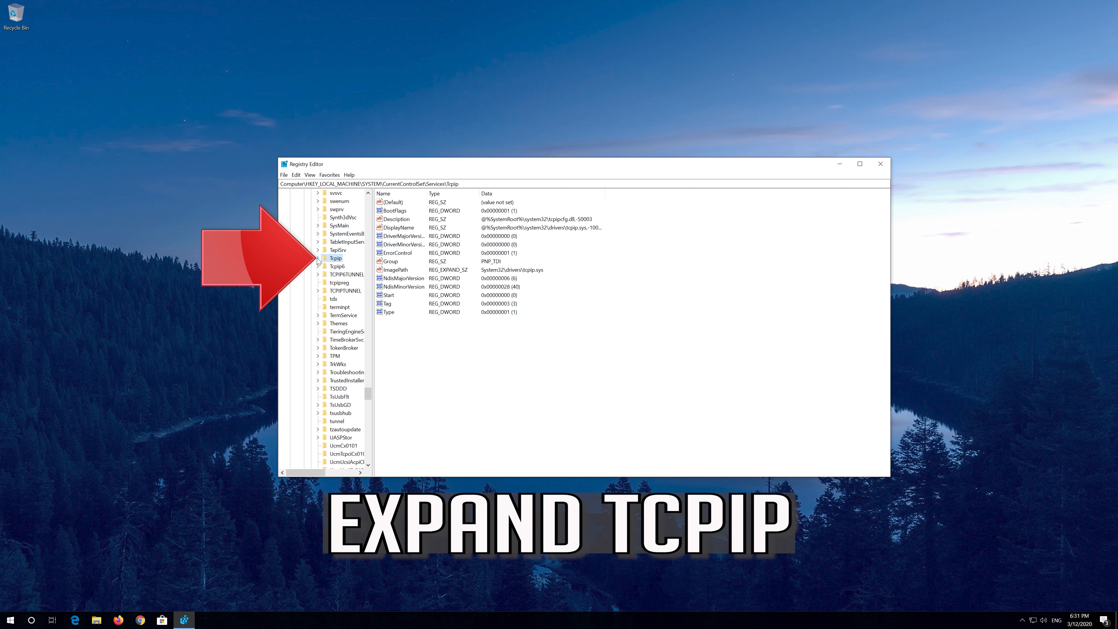
click(317, 258)
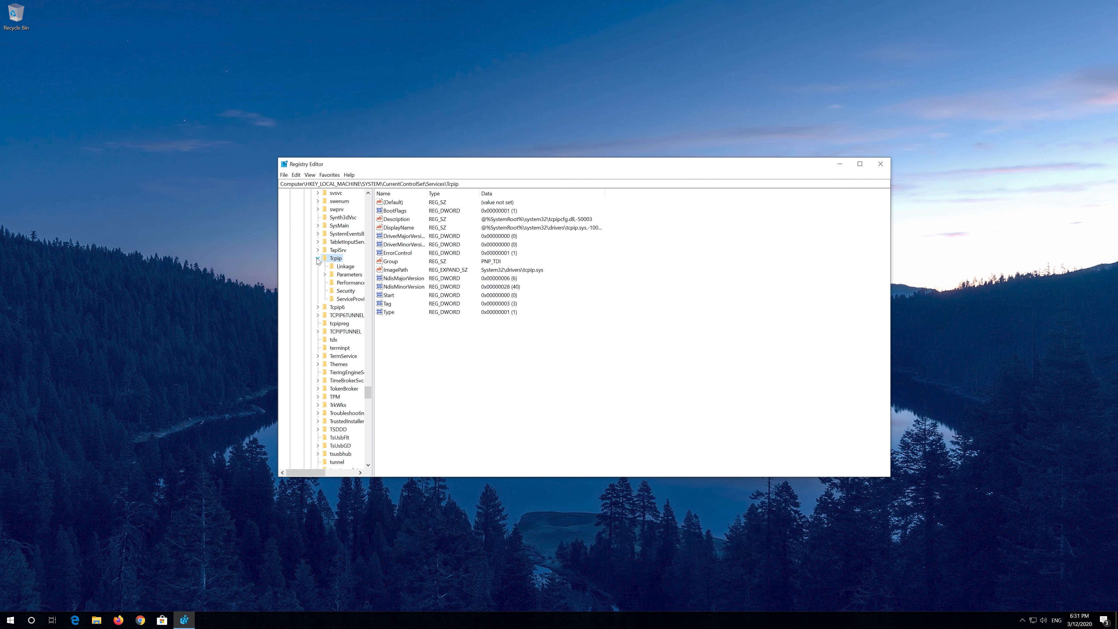
- Expand Tcpip's Parameters key and then its Interfaces key
click(343, 274)
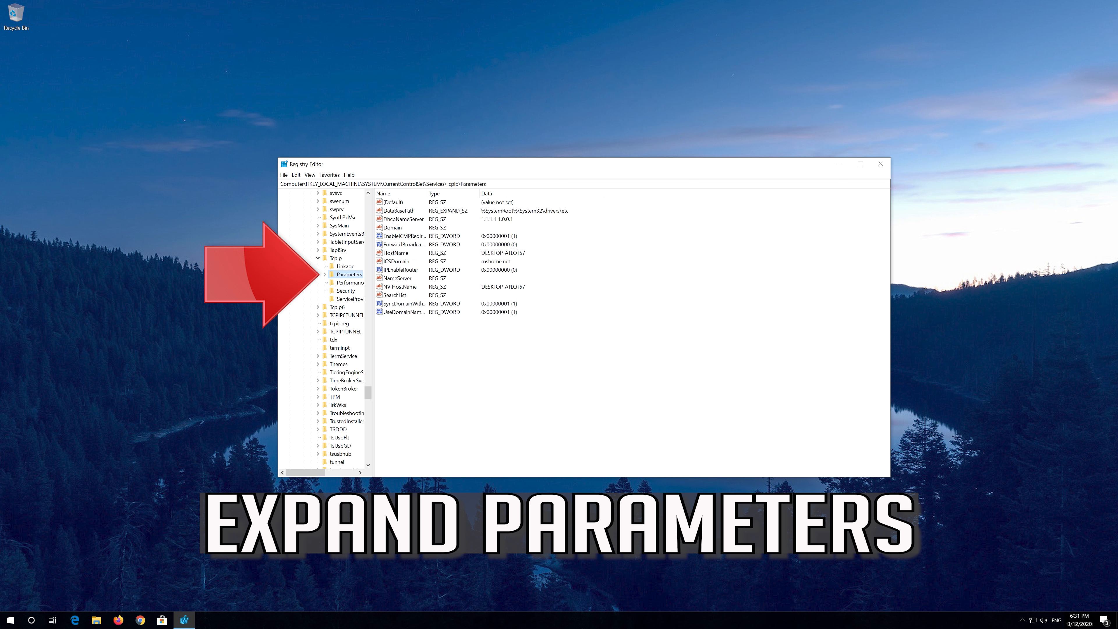
click(326, 275)
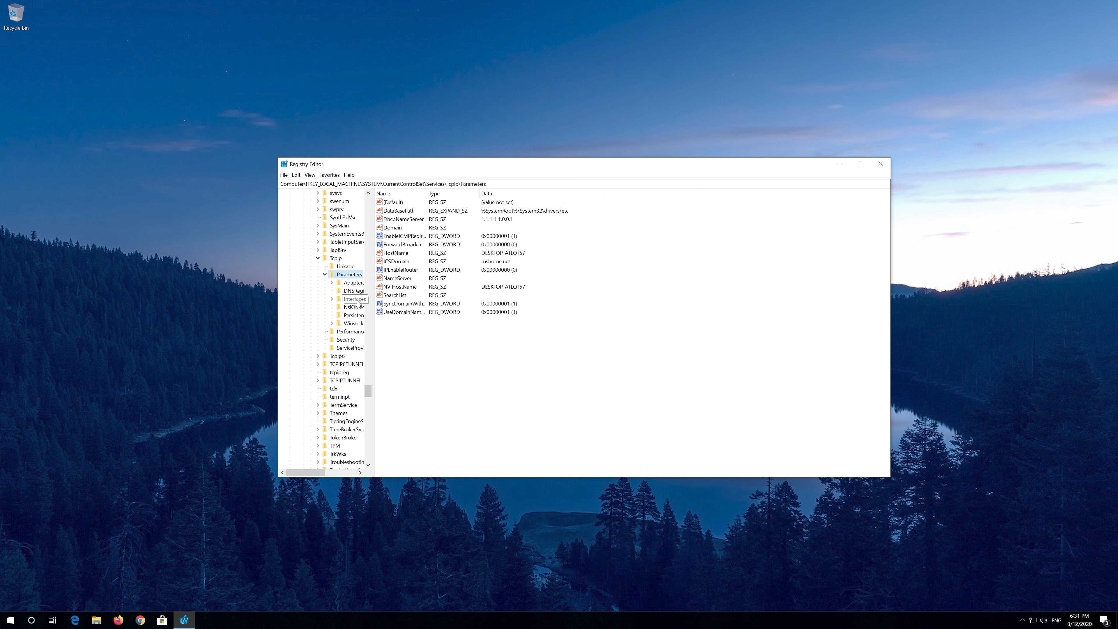
click(356, 300)
click(333, 299)
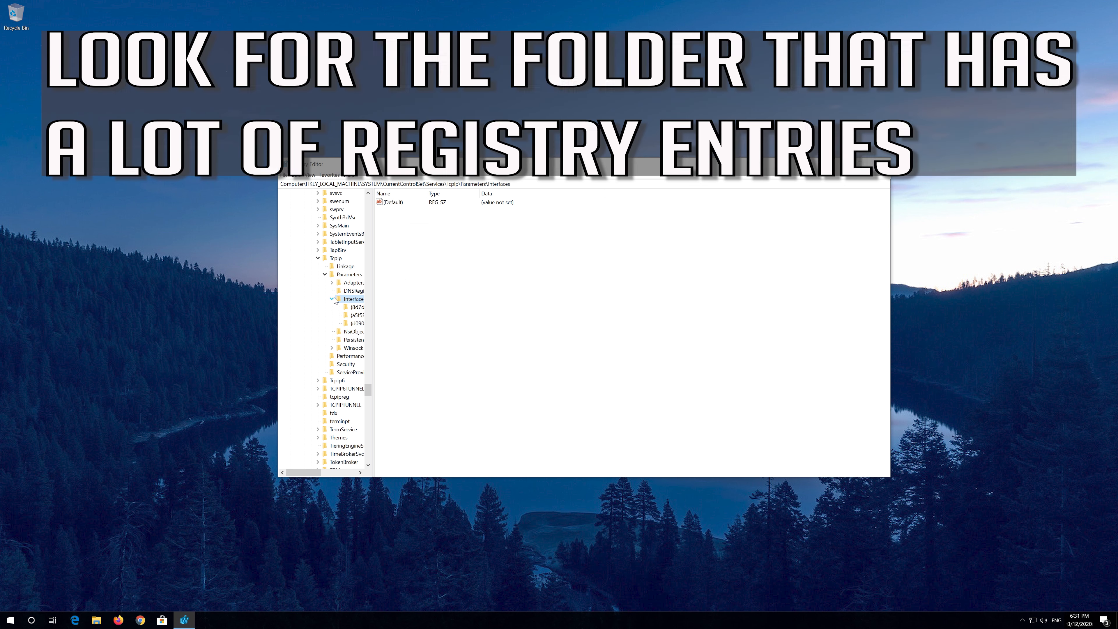
- Compare the interface subkeys and select the one holding the most registry entries
drag(310, 472, 333, 475)
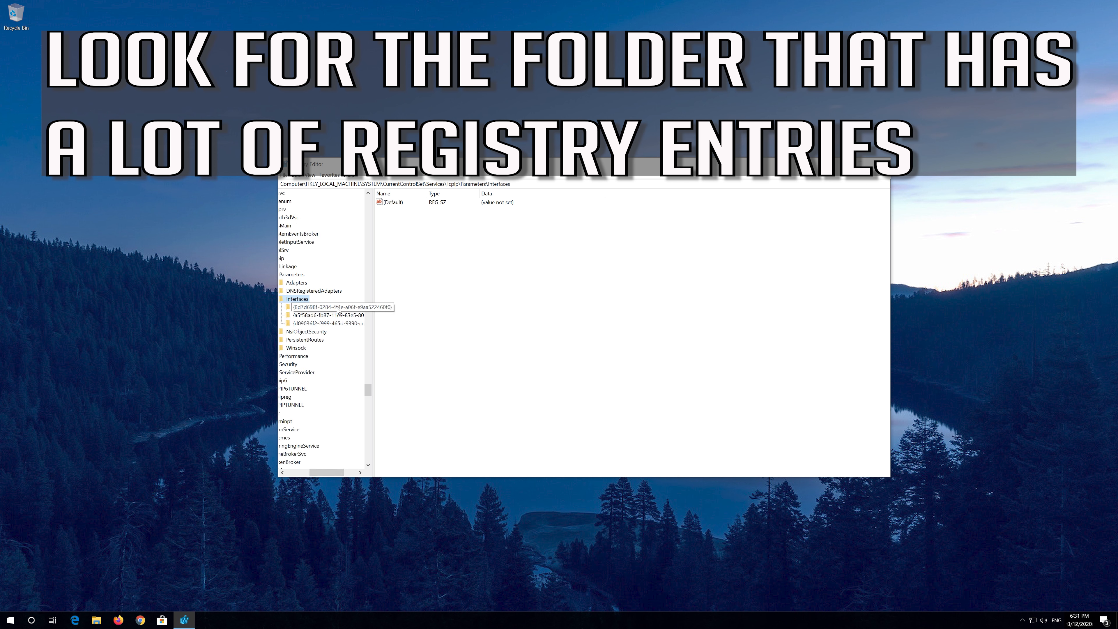
click(332, 309)
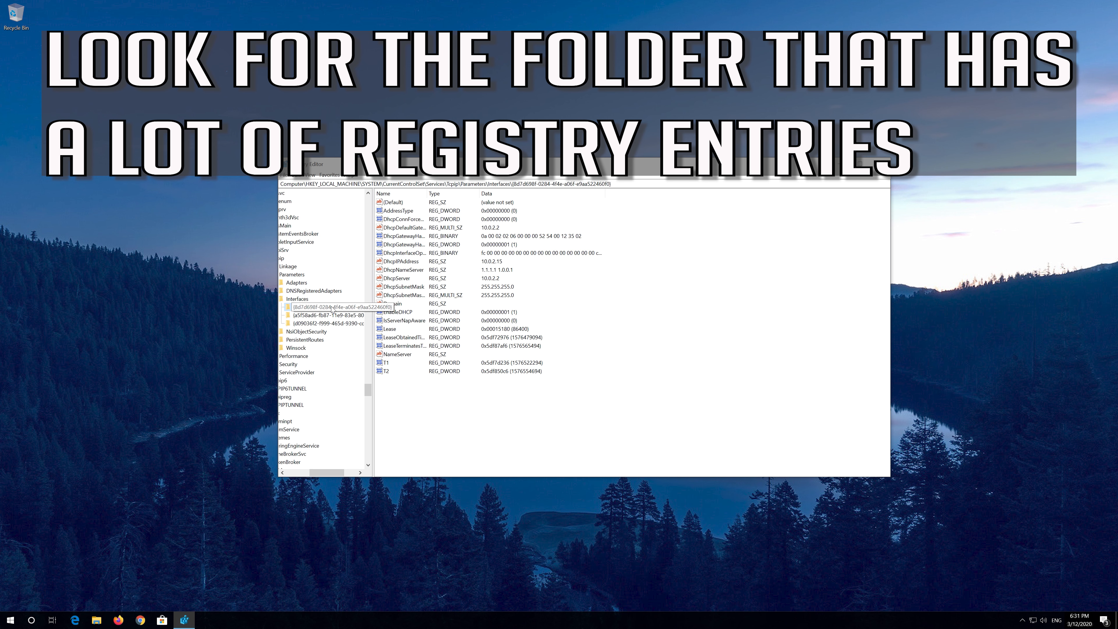
key(Down)
key(Down)
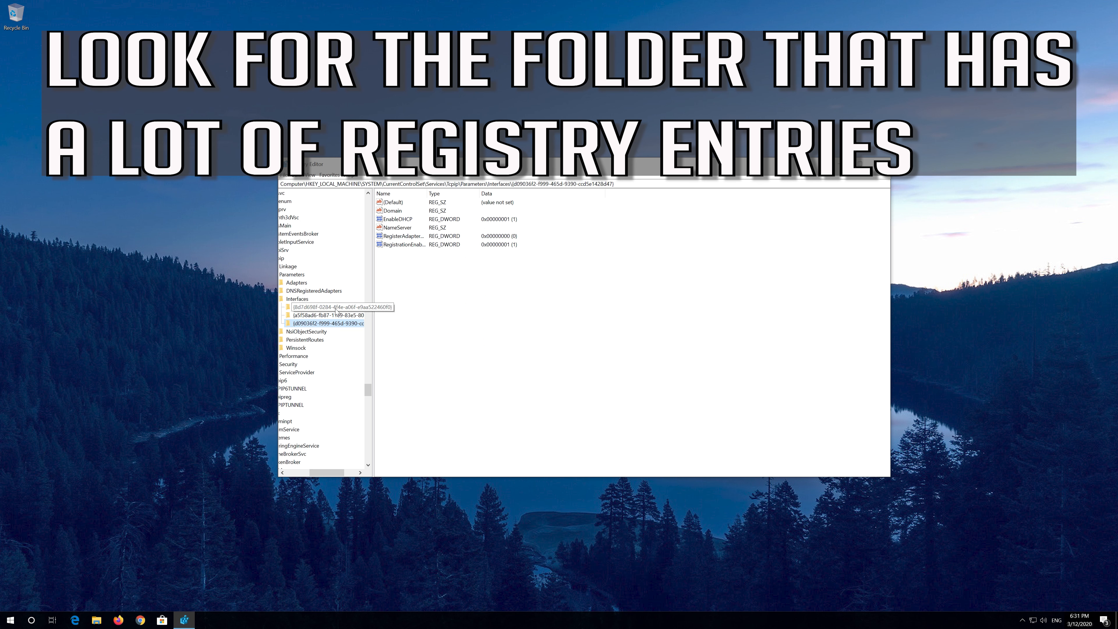
click(336, 309)
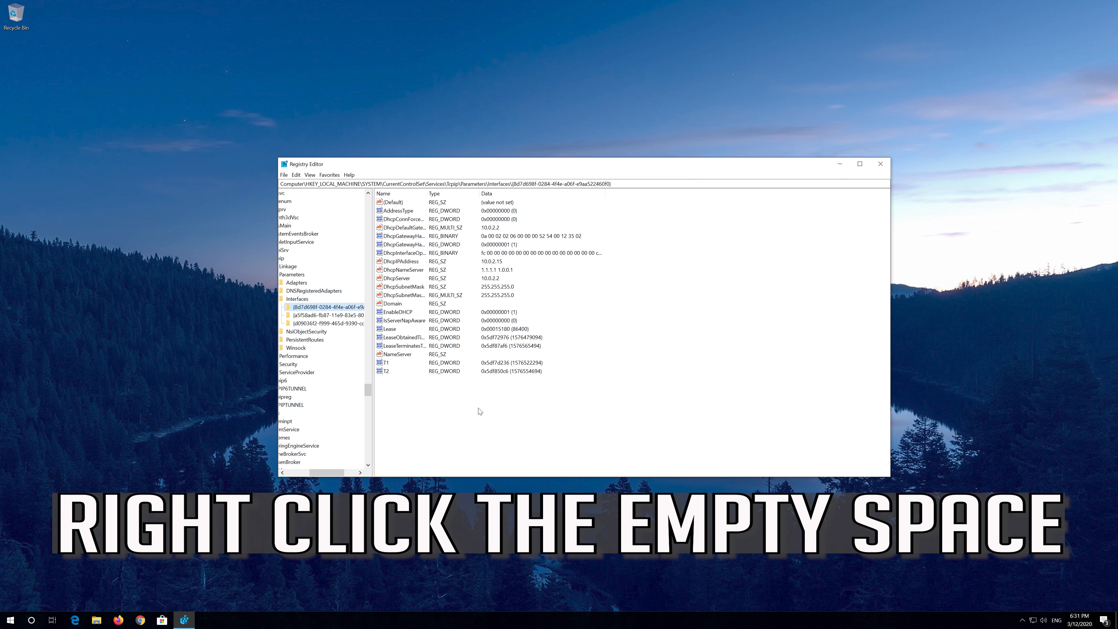
- Create a new DWORD (32-bit) value named TCPackFrequency in the selected interface key
right_click(462, 411)
click(486, 413)
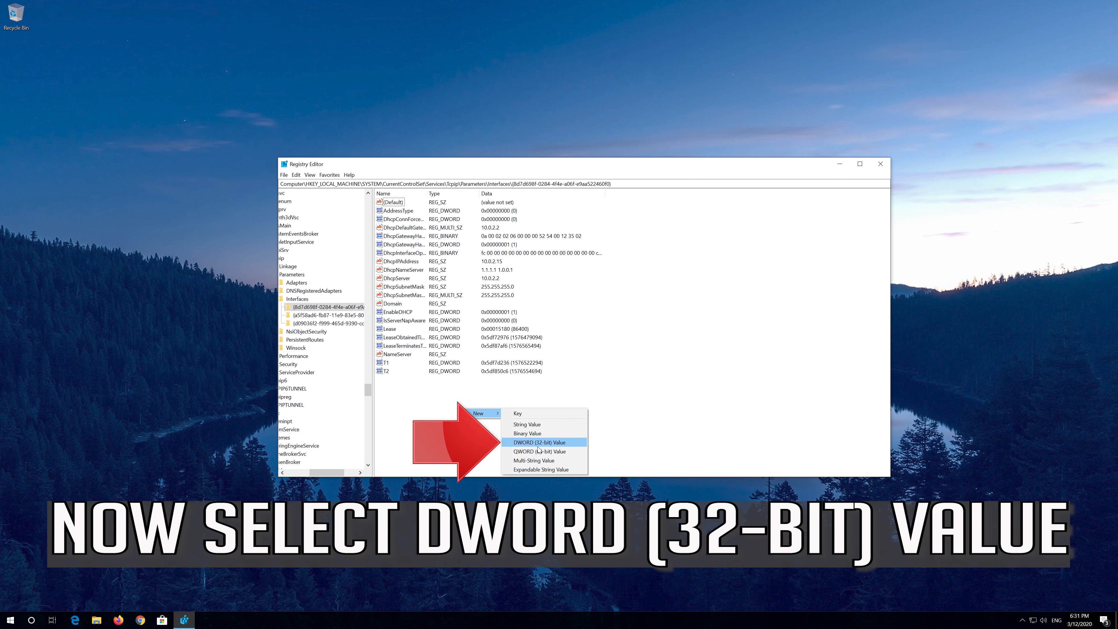
click(561, 443)
text(TC)
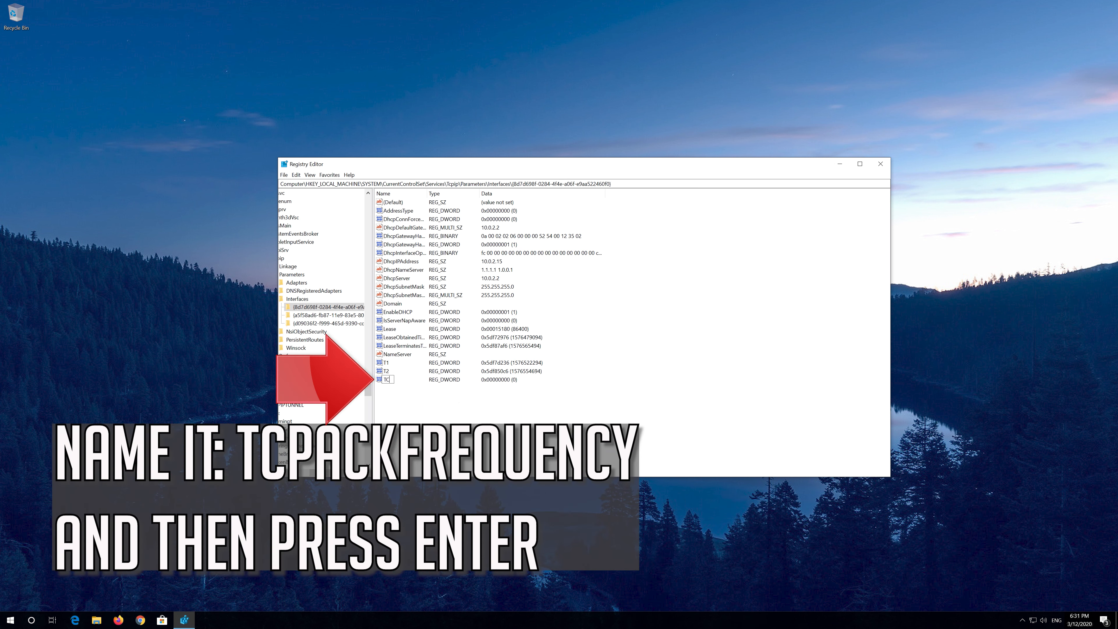
text(PackFrequency)
key(Return)
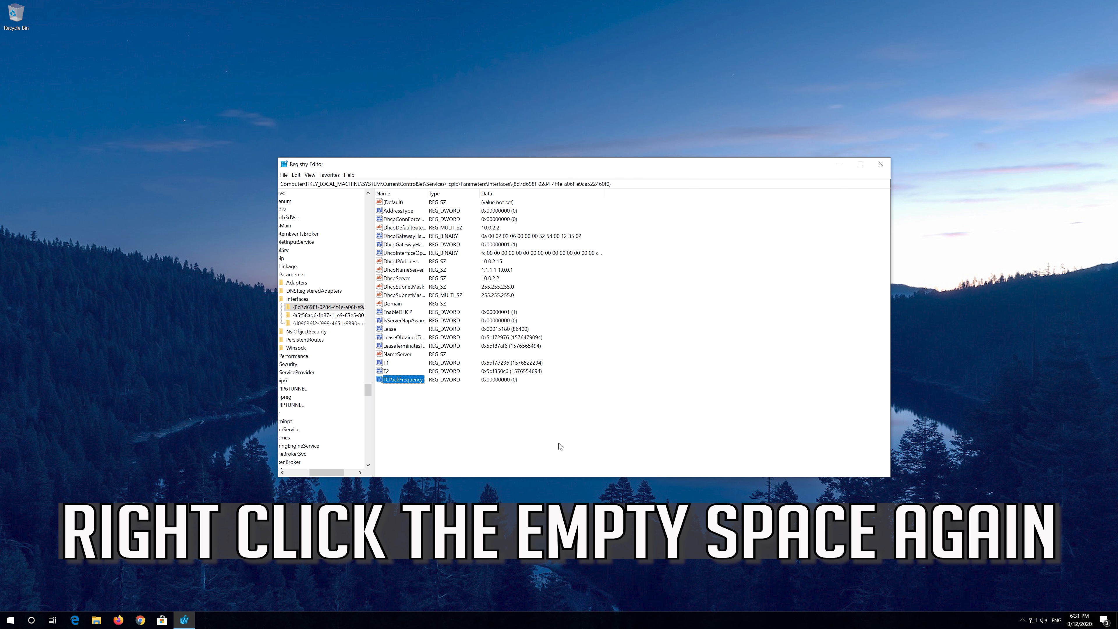
- Create a second DWORD (32-bit) value named TCPNoDelay in the same interface key
right_click(539, 438)
click(572, 443)
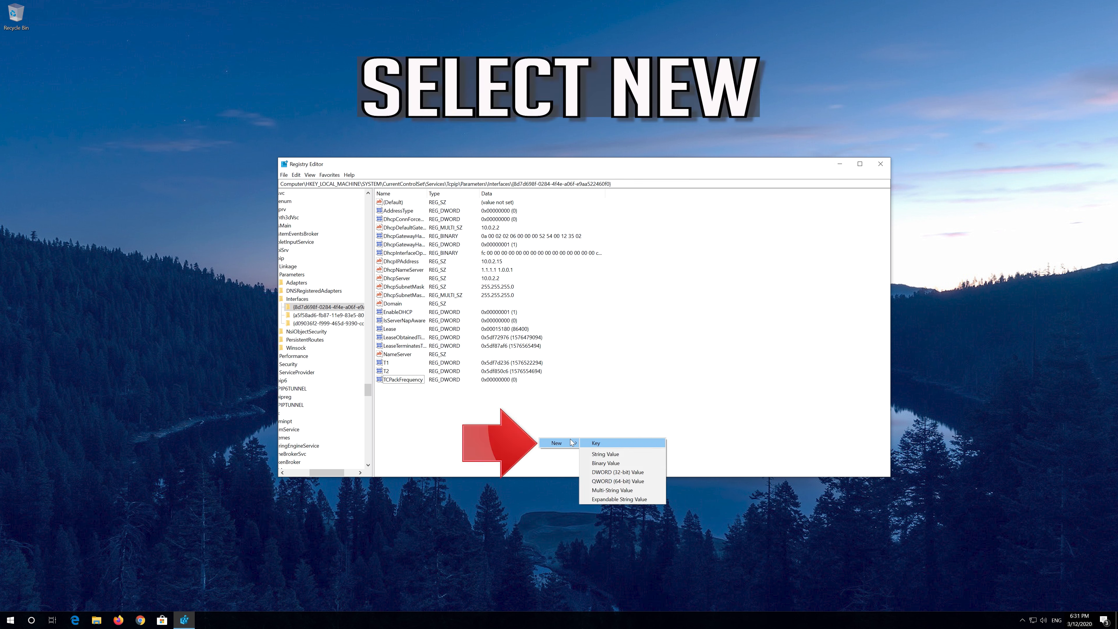
click(635, 472)
text(TCPNoDelay)
key(Return)
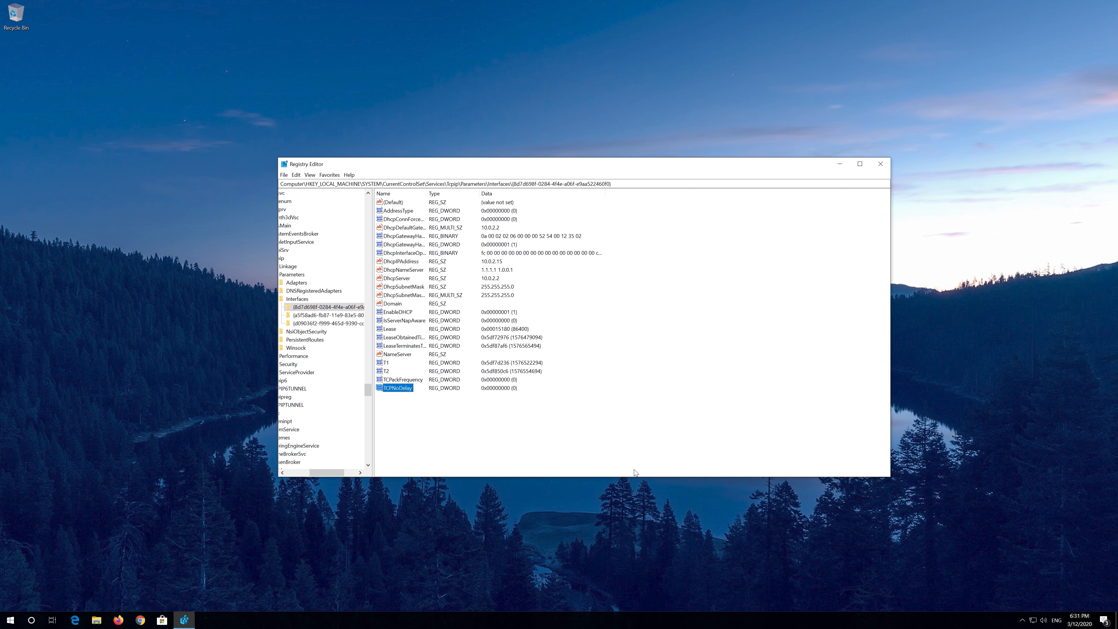
- Set TCPackFrequency's value data to 1
right_click(410, 378)
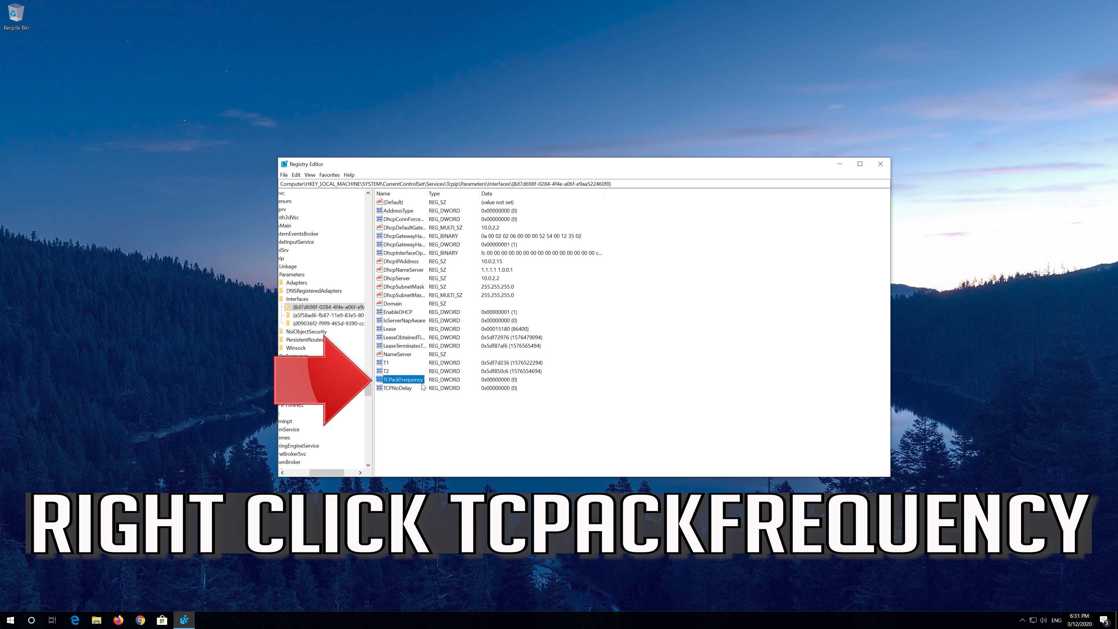
right_click(420, 383)
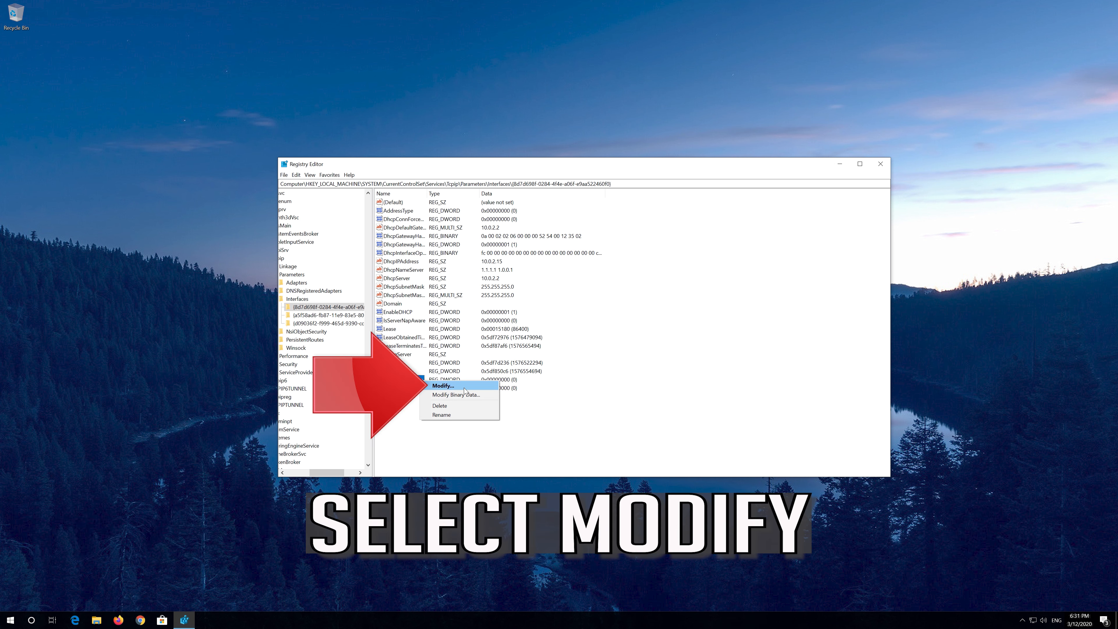
click(443, 386)
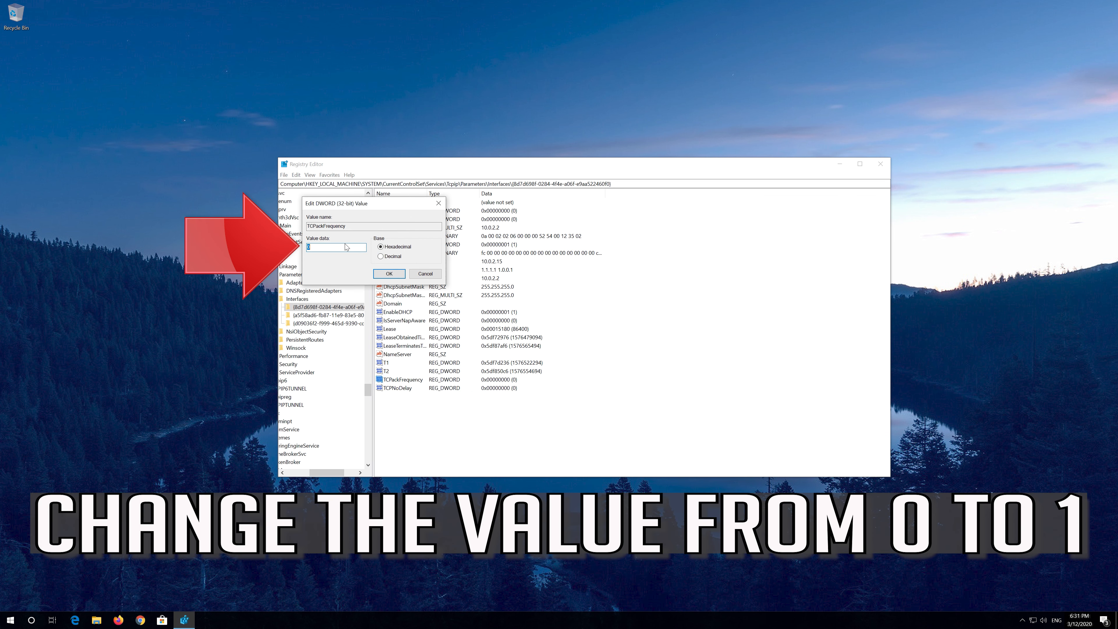
key(BackSpace)
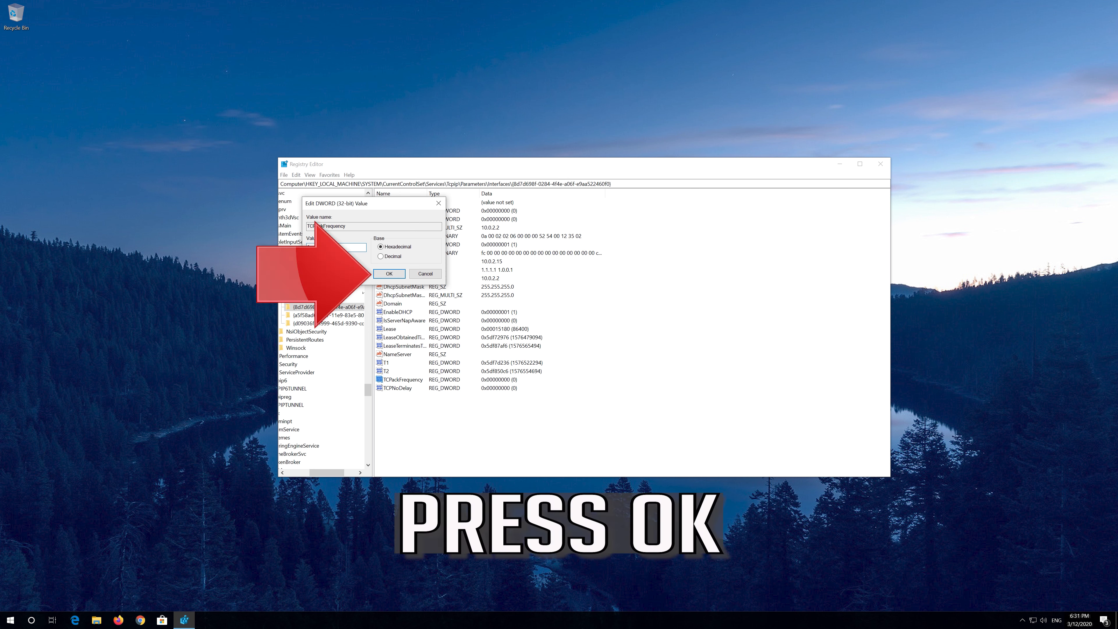
click(388, 273)
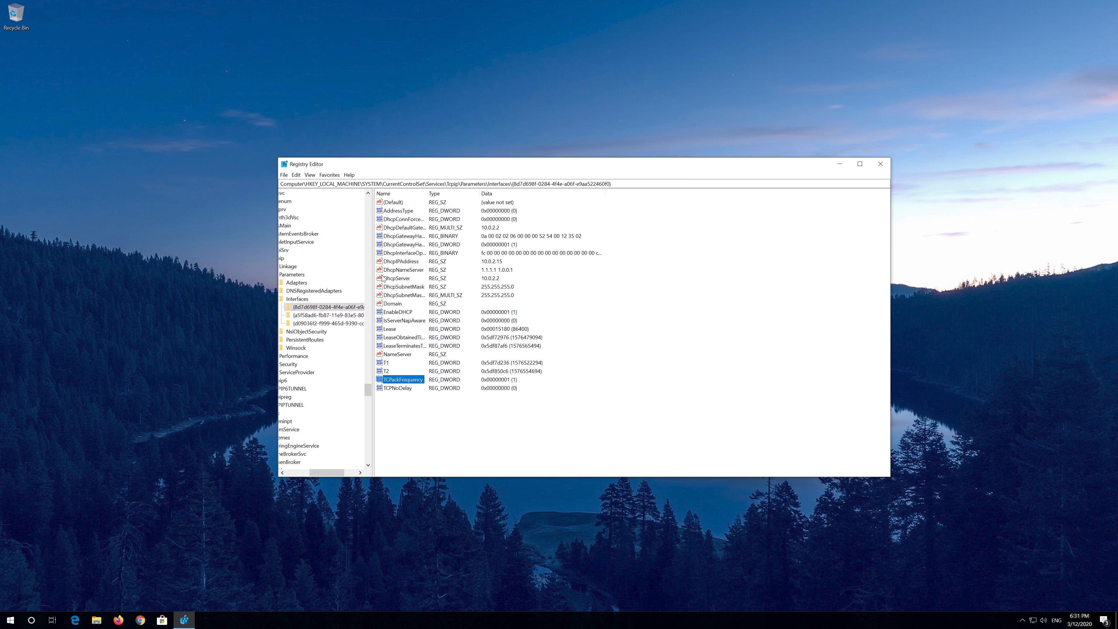
- Open TCPNoDelay for modification, edit its value data and confirm the dialog
right_click(398, 388)
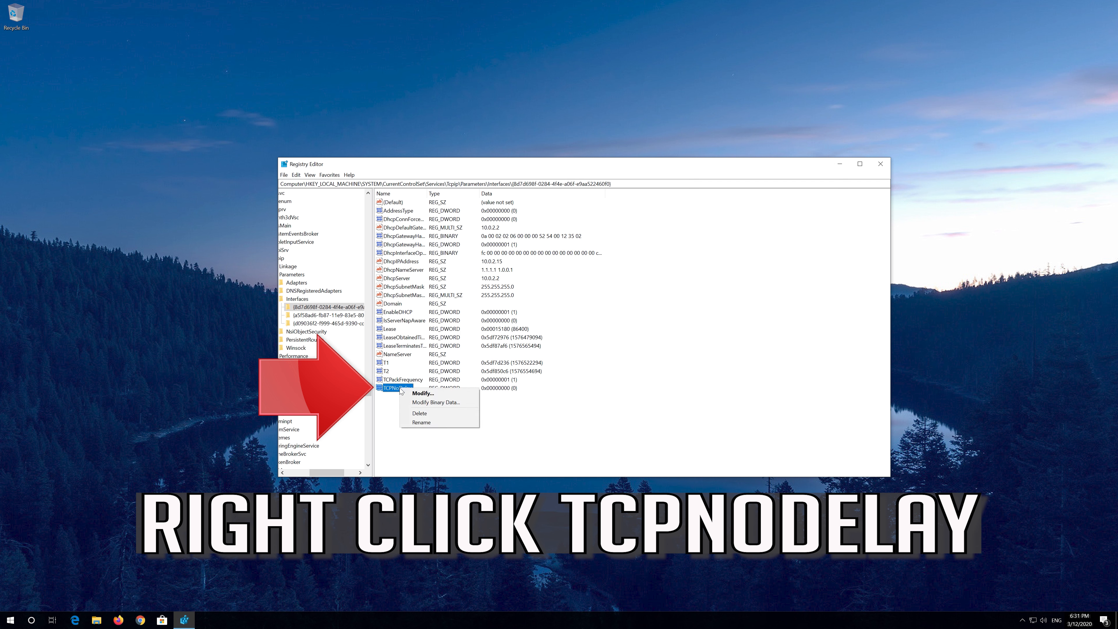
click(455, 392)
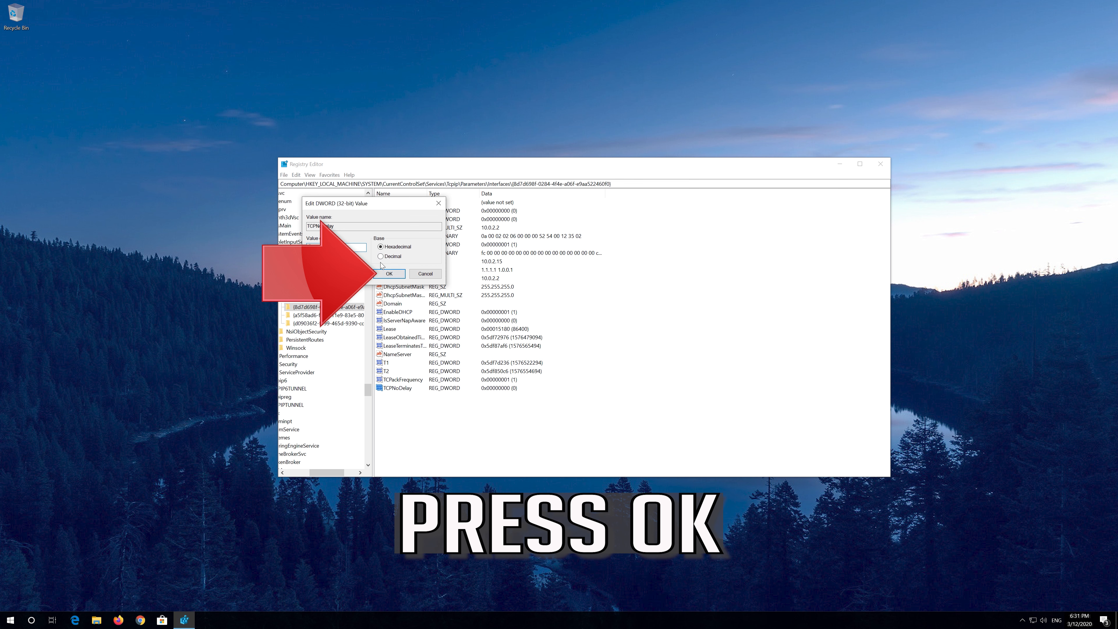
click(388, 273)
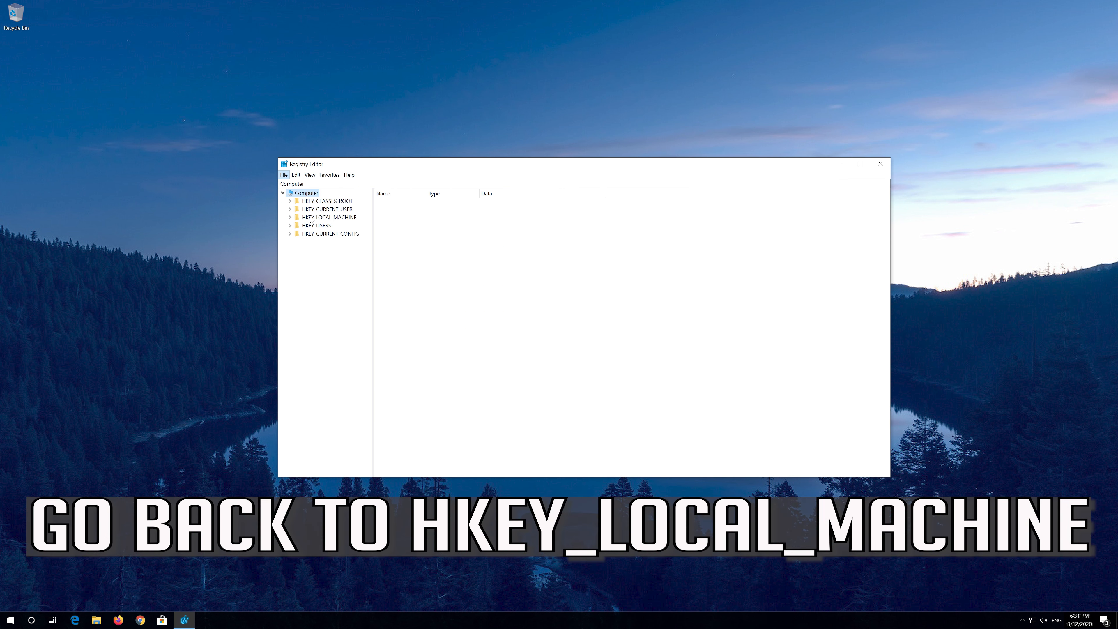
- Expand HKEY_LOCAL_MACHINE, then its SOFTWARE key and the Microsoft key inside it
click(308, 217)
click(290, 217)
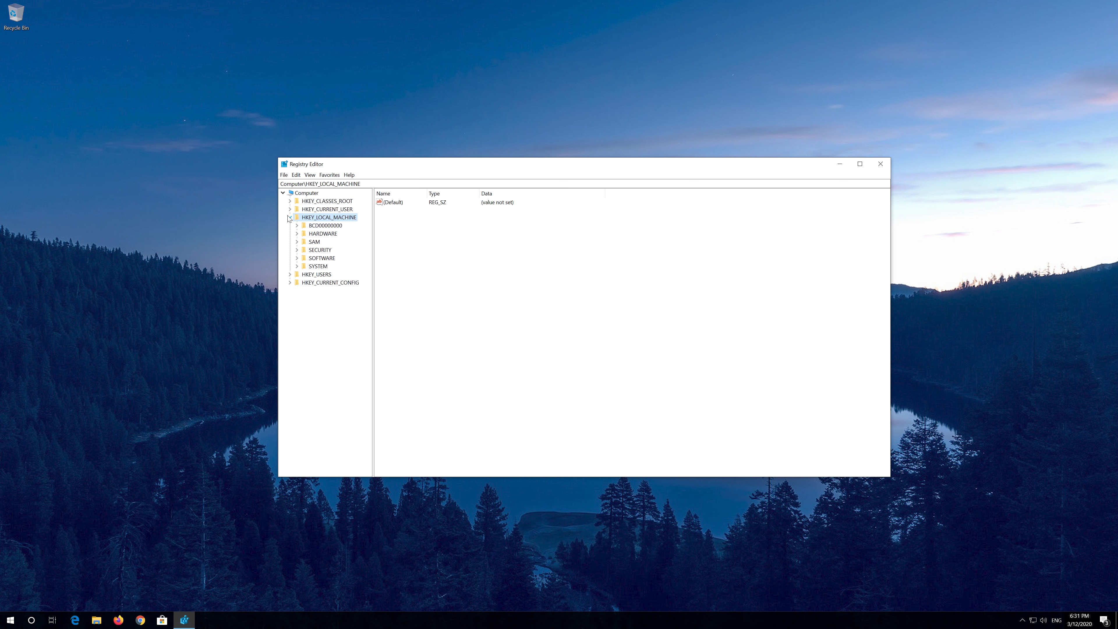
click(307, 259)
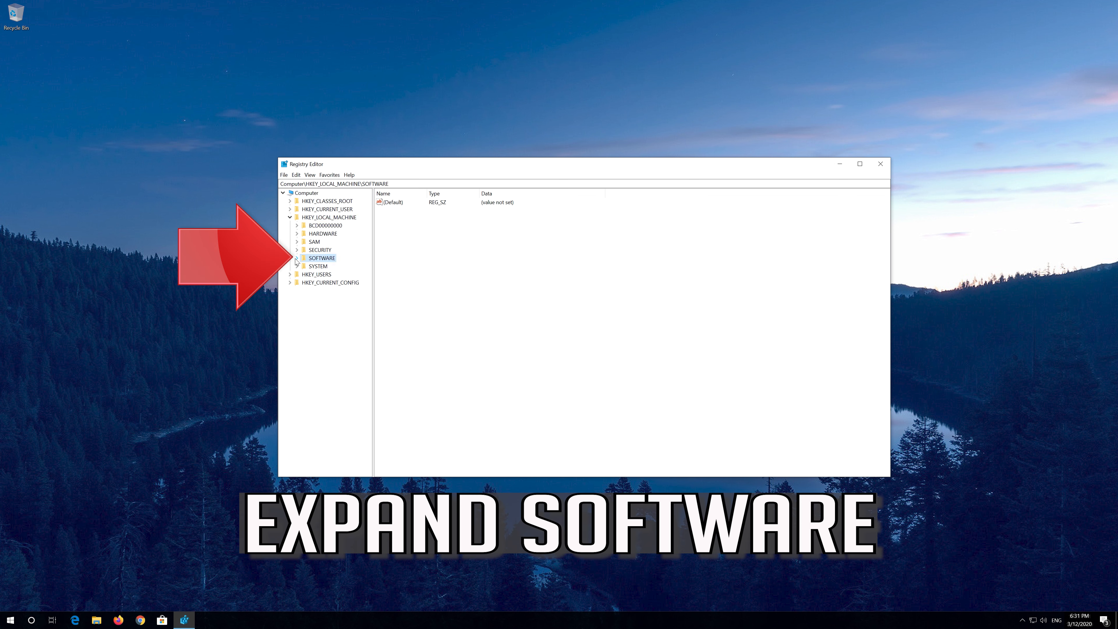
click(296, 258)
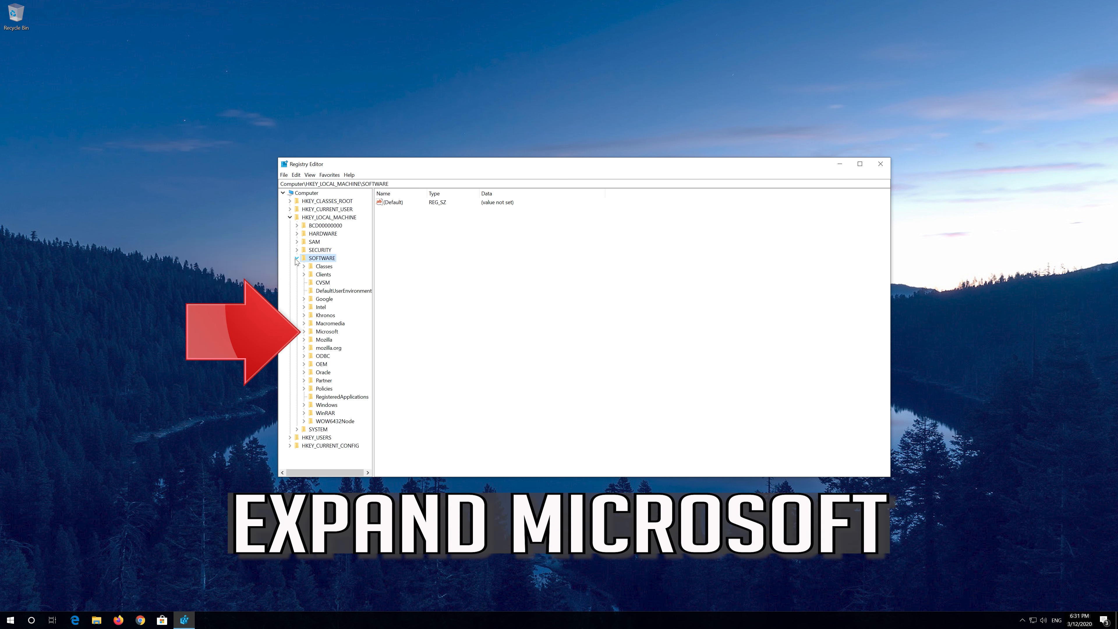
click(311, 332)
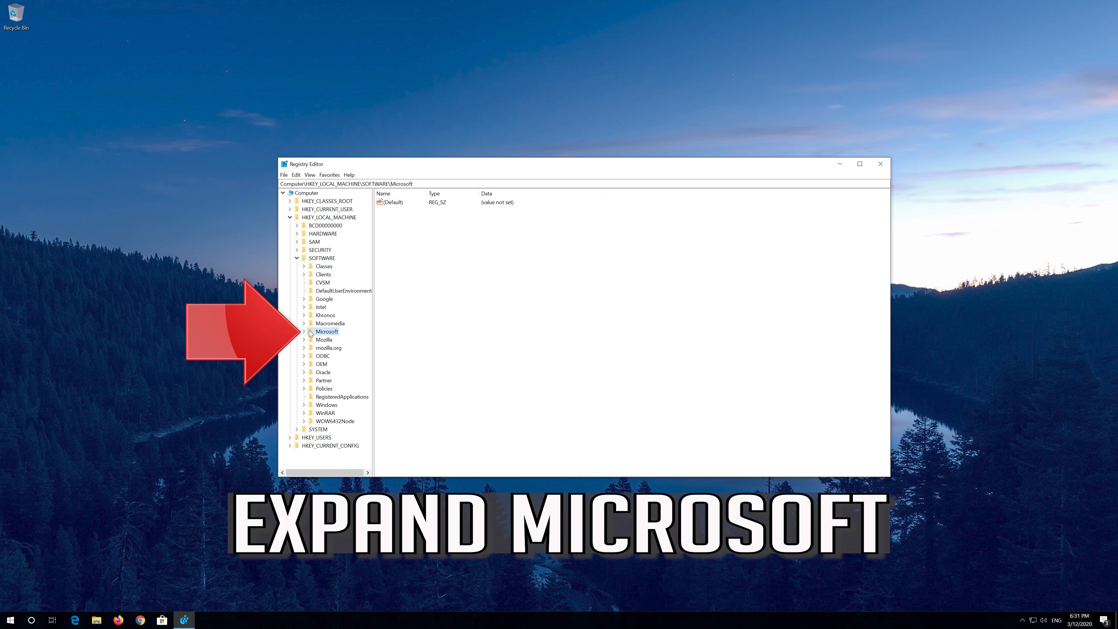
click(303, 332)
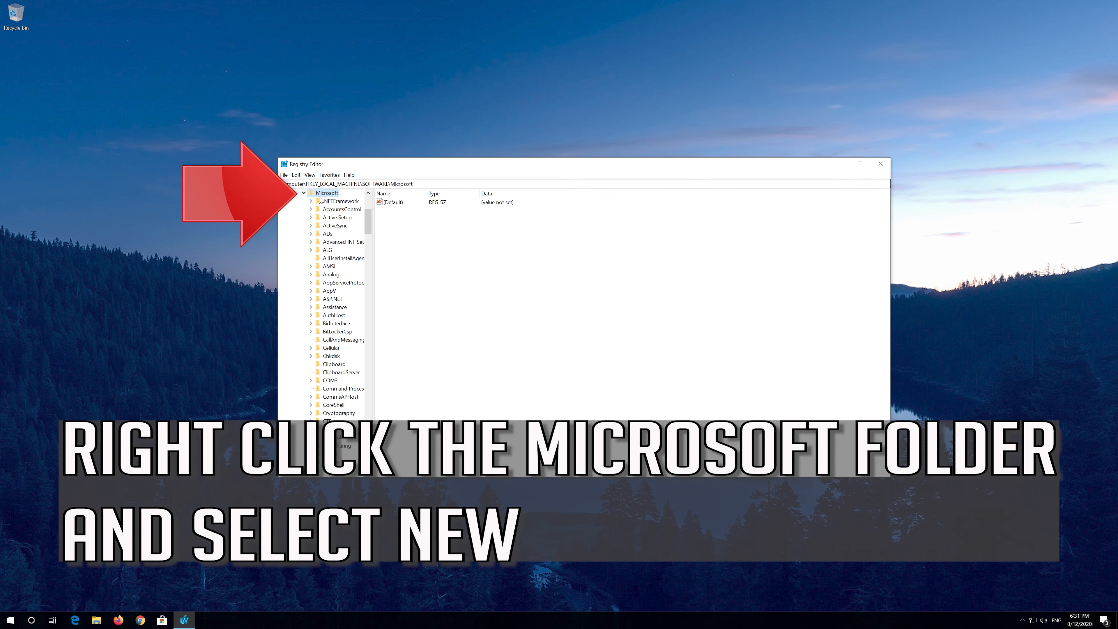
- Create a new key named MSMQ under the Microsoft key
right_click(331, 194)
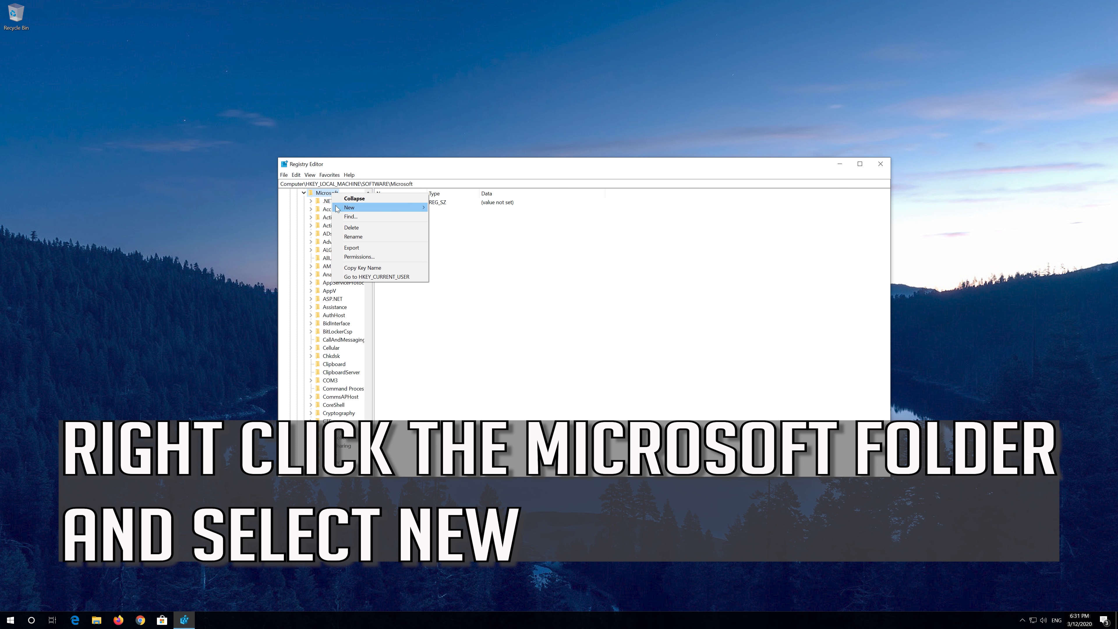
mouse_move(337, 209)
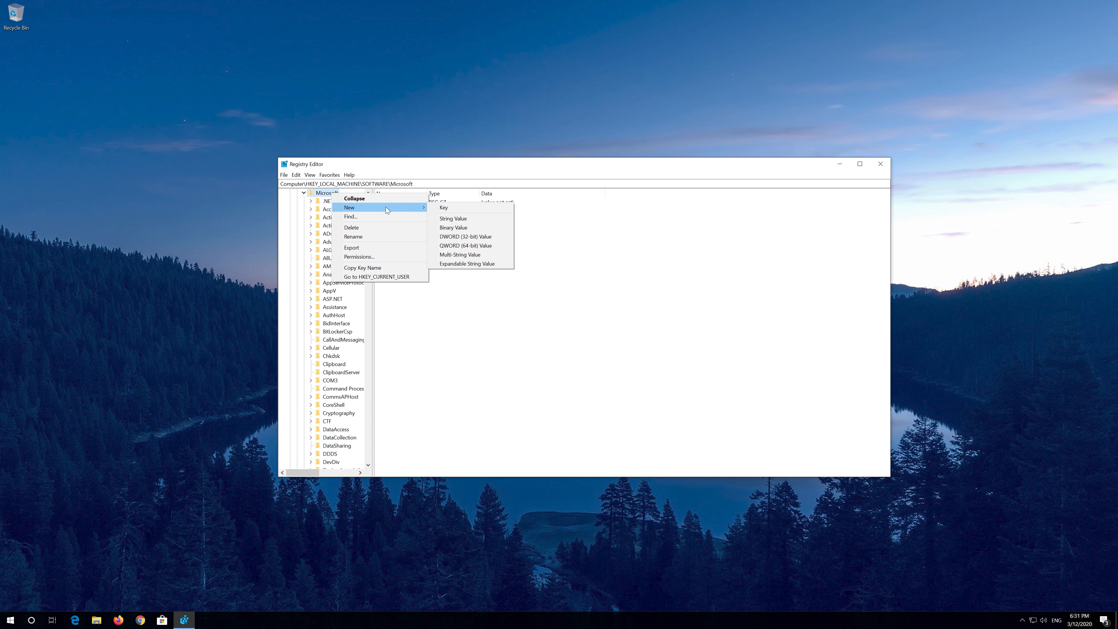
click(455, 208)
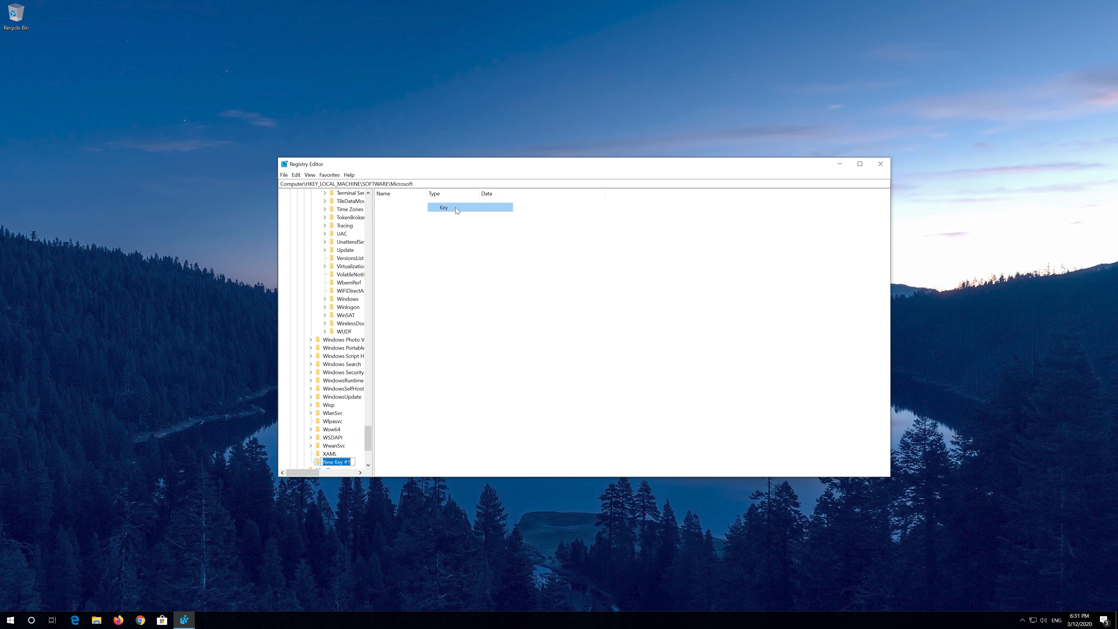
text(MS)
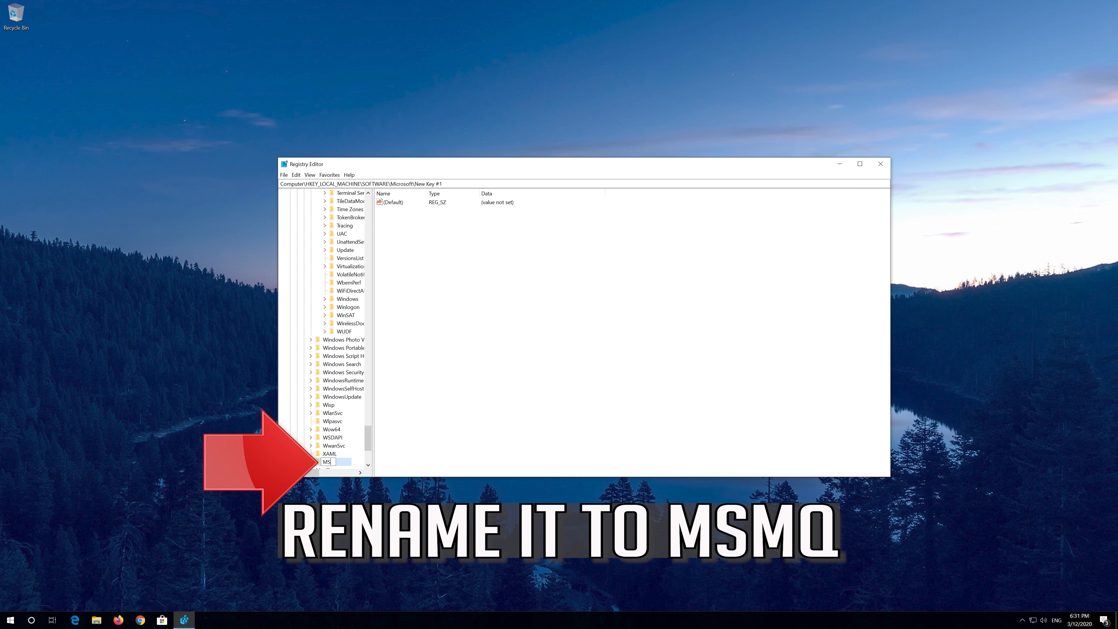
text(MQ)
key(Return)
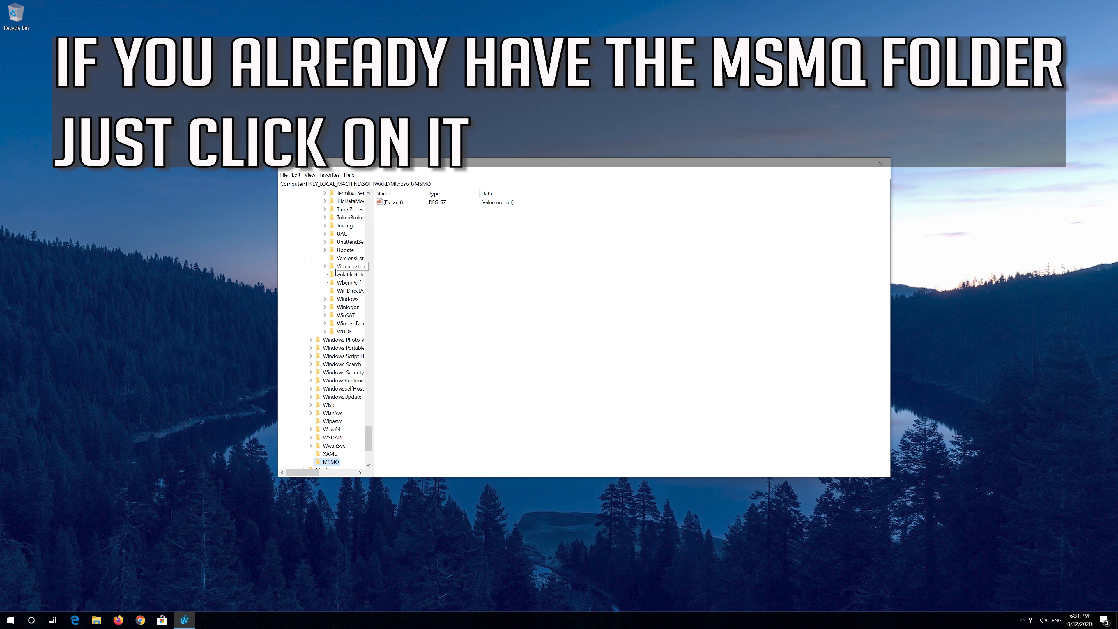
- Add a DWORD (32-bit) value named TCPNoDelay inside the MSMQ key
scroll(336, 272, down, 2)
scroll(335, 272, down, 3)
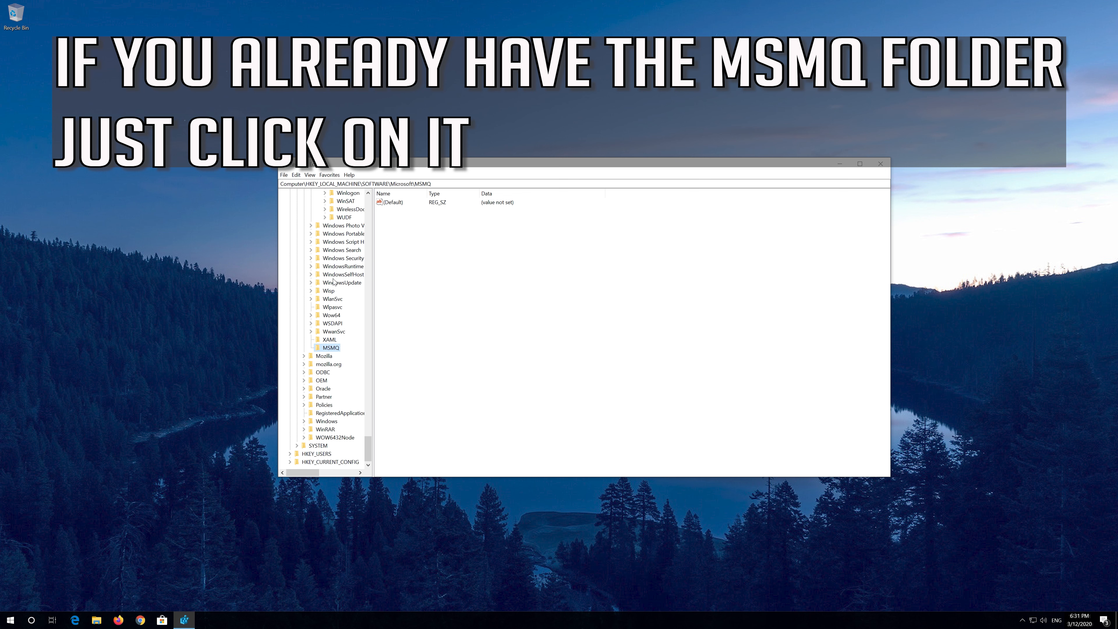
click(416, 256)
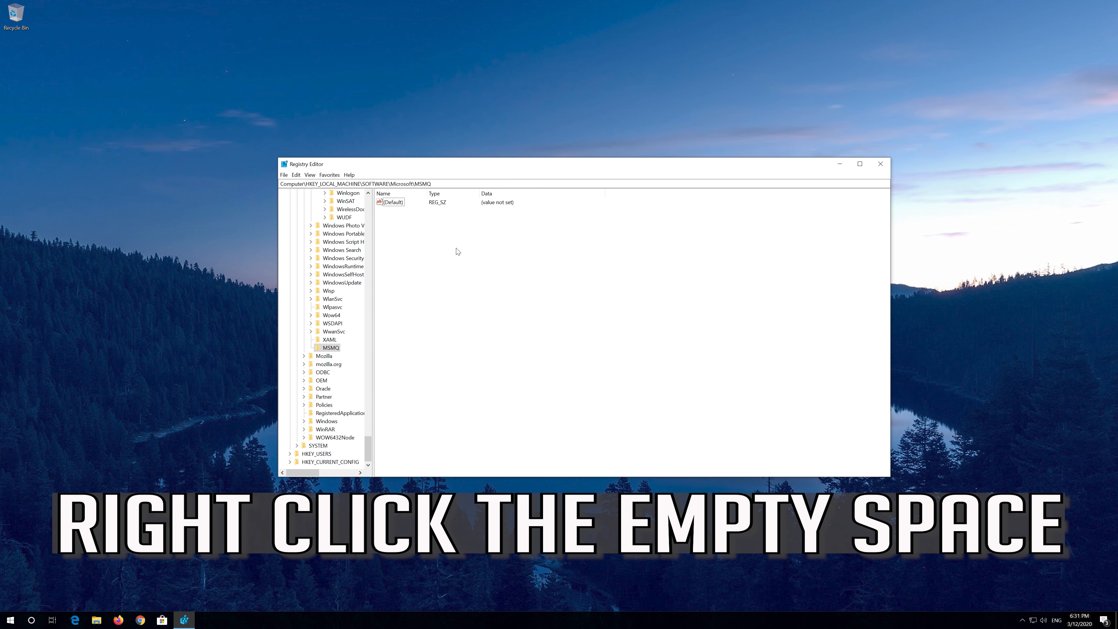
right_click(471, 246)
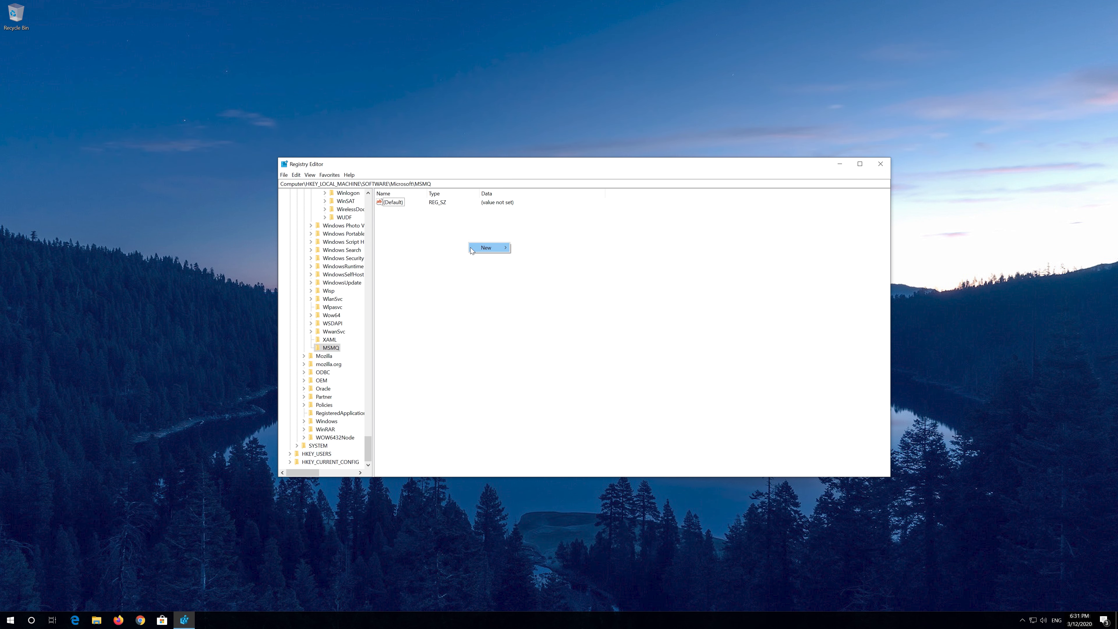
mouse_move(486, 250)
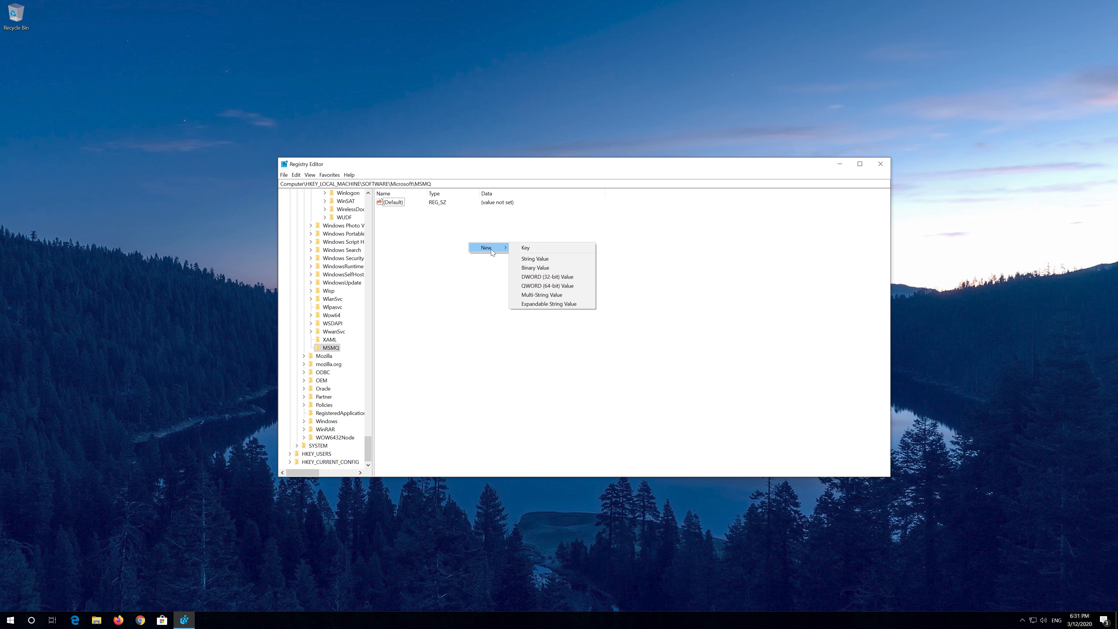
click(567, 276)
text(TCPNoDe)
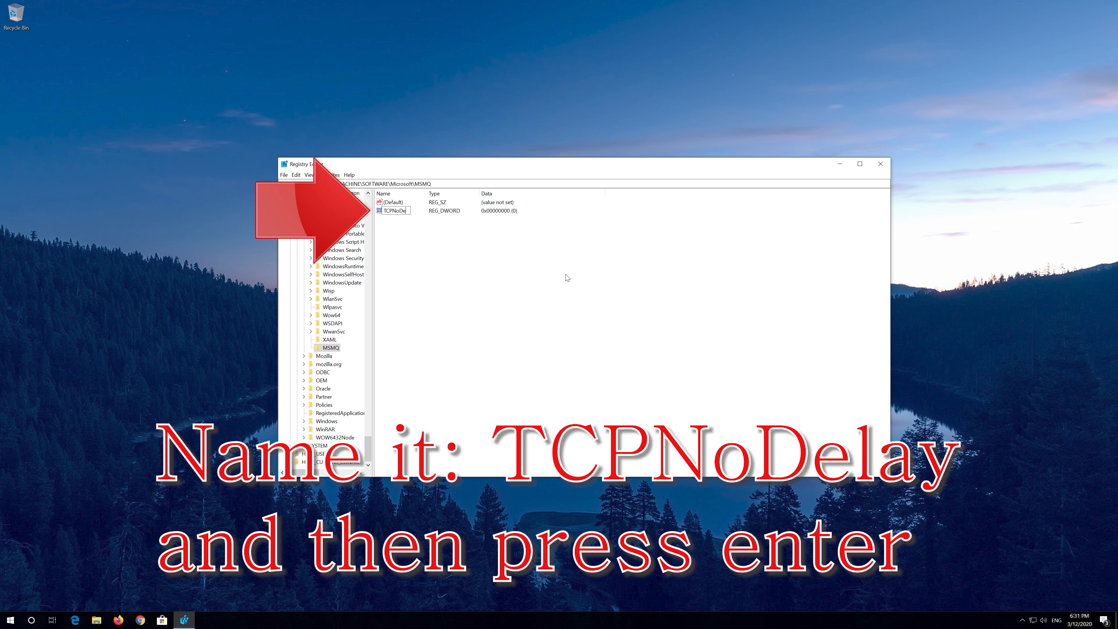
text(lay)
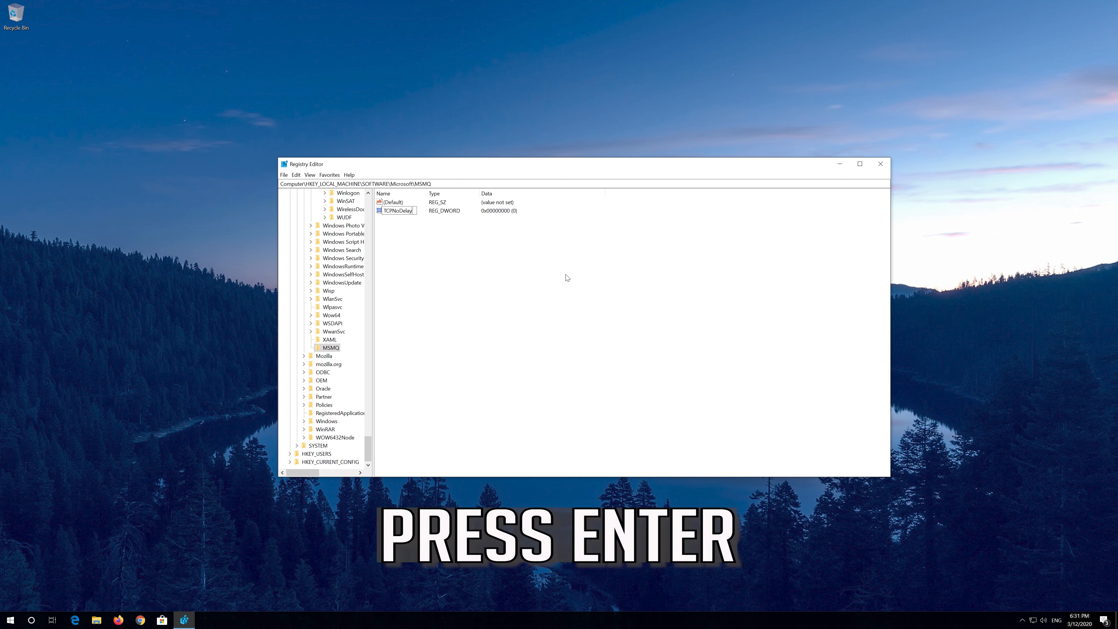
key(Return)
- Set the MSMQ key's TCPNoDelay value data to 1
right_click(408, 216)
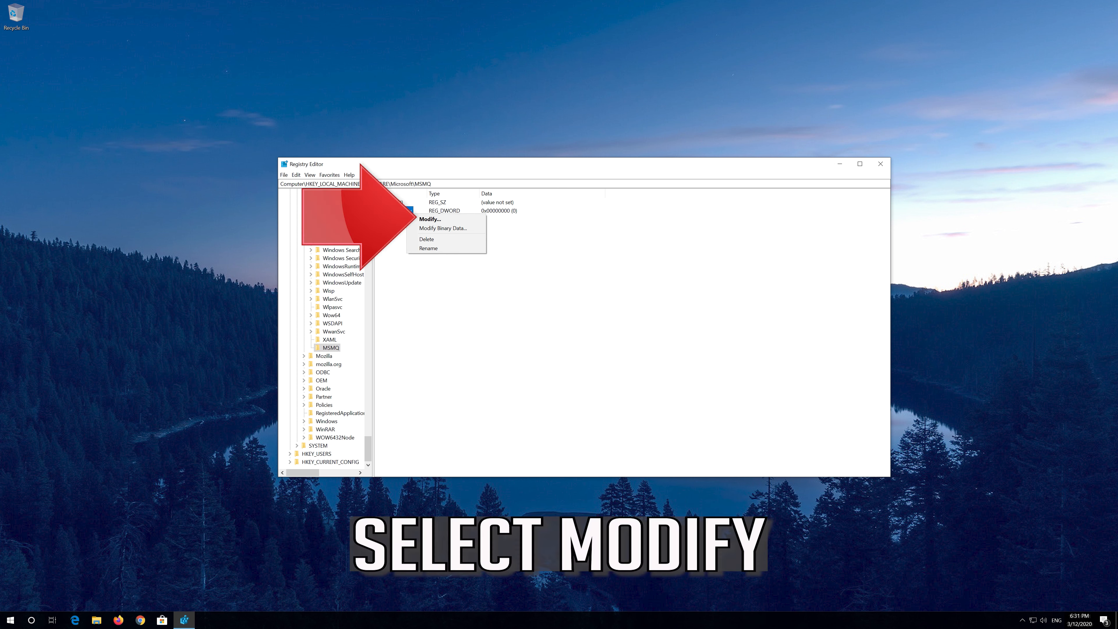
click(469, 219)
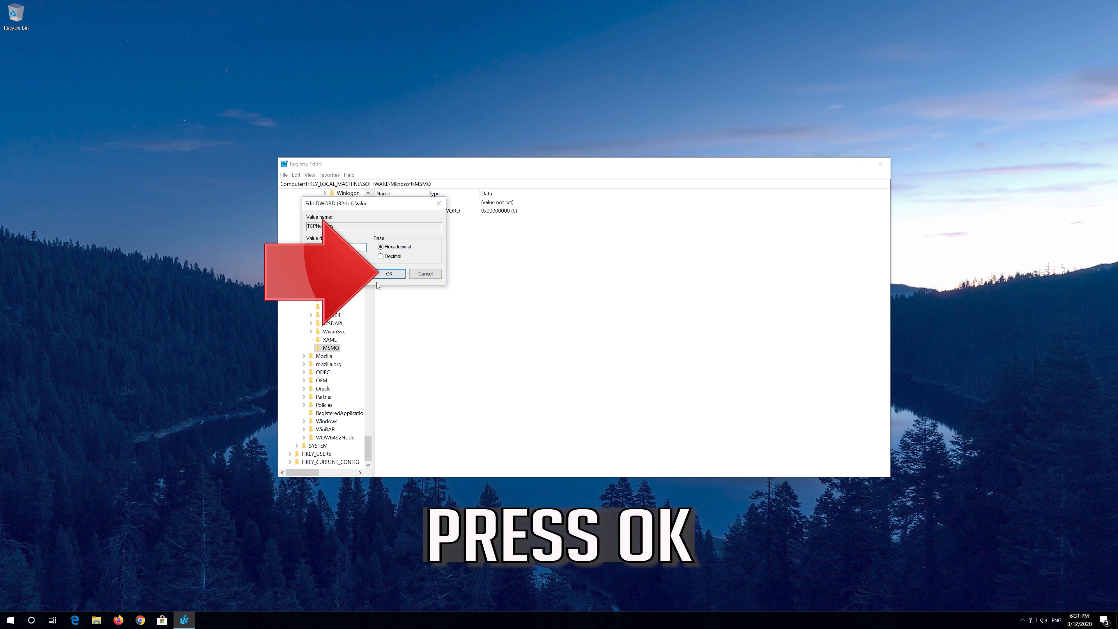
click(390, 273)
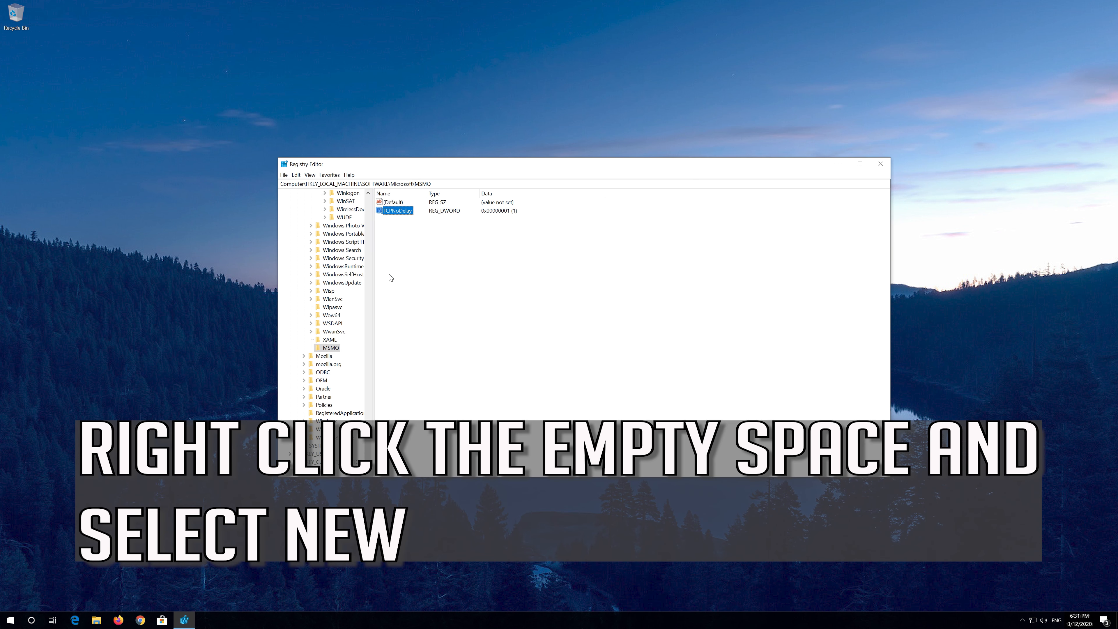
- Create a subkey named Parameters inside the MSMQ key
right_click(450, 251)
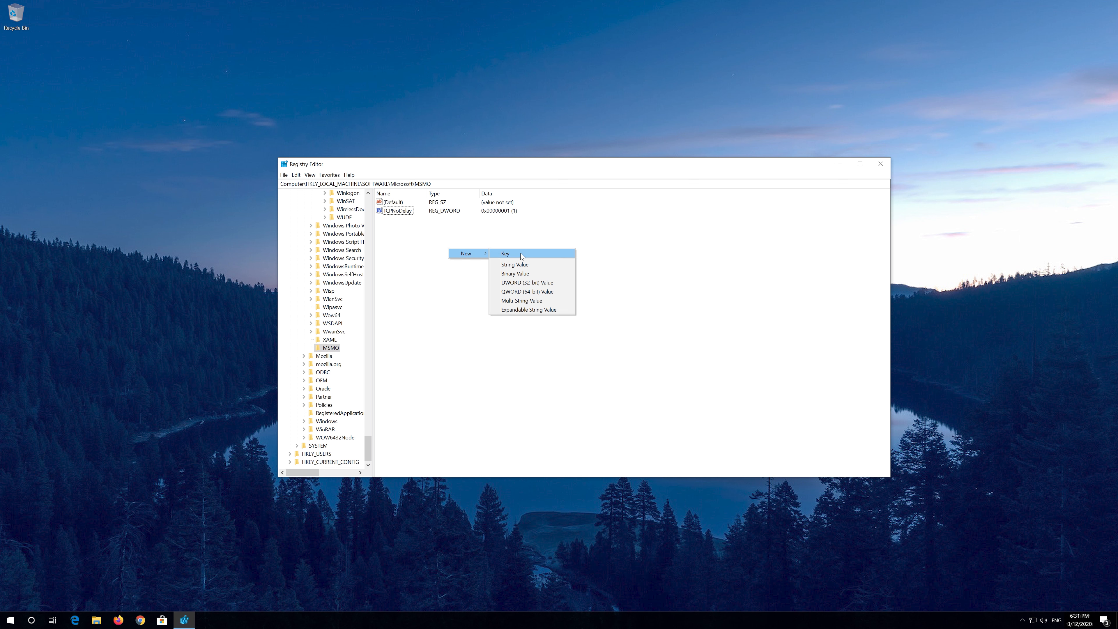
click(522, 255)
text(Parameters)
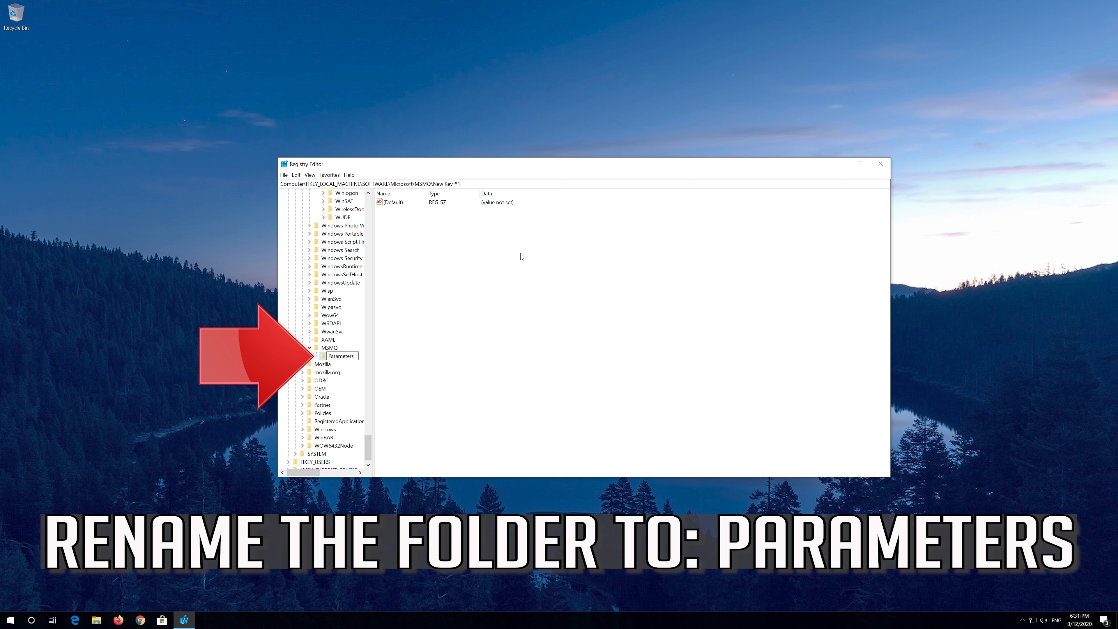
key(Return)
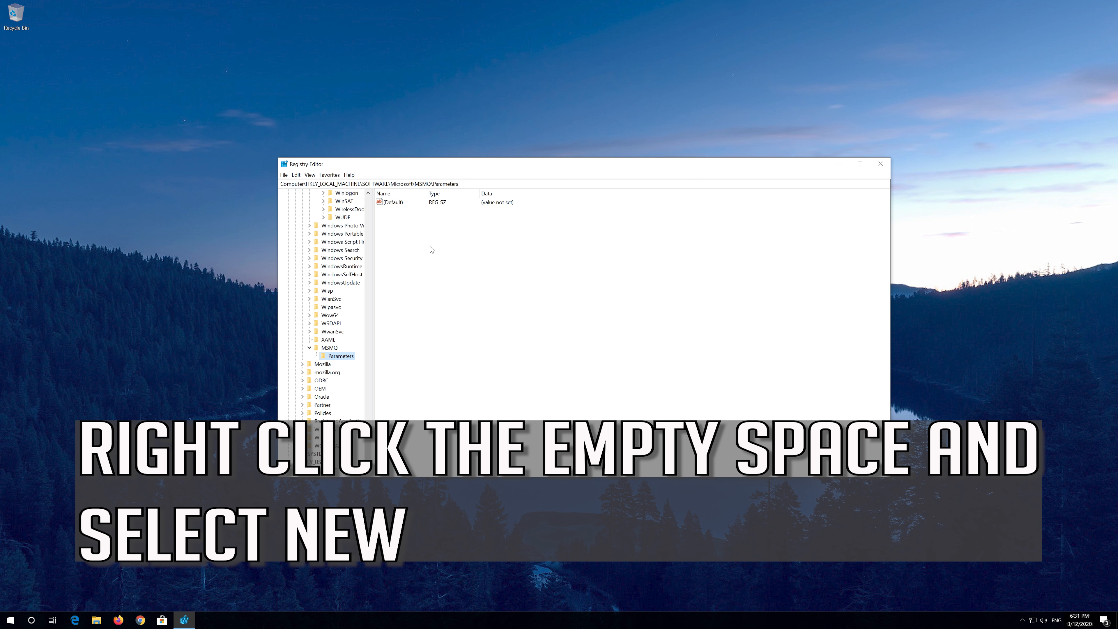
- Add a DWORD (32-bit) value named TCPNoDelay inside the Parameters key
right_click(455, 234)
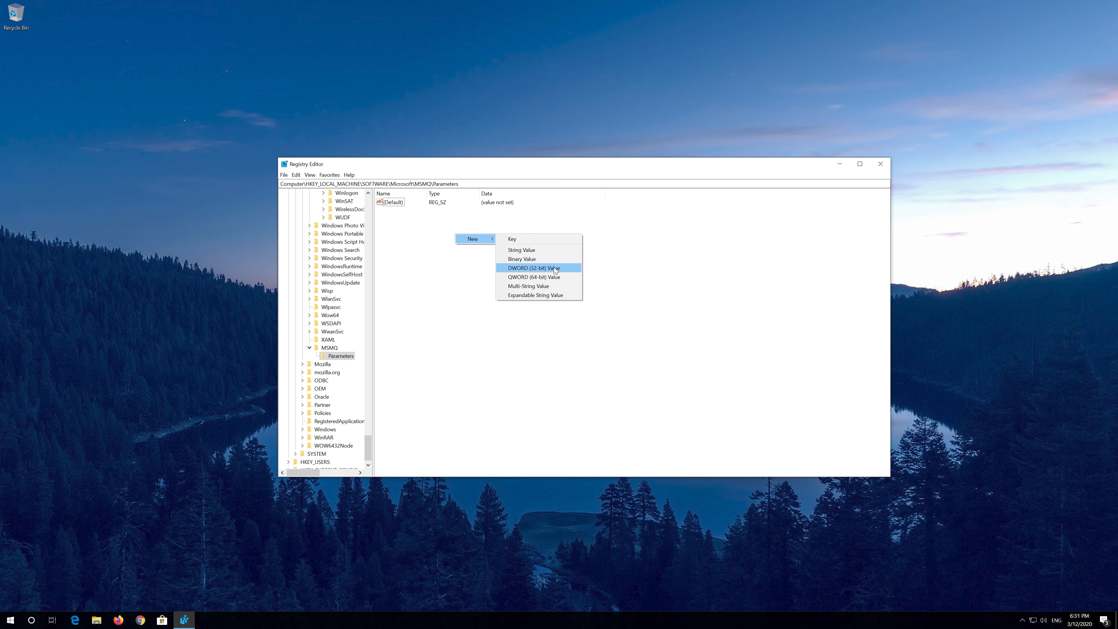
click(555, 269)
text(TCPN)
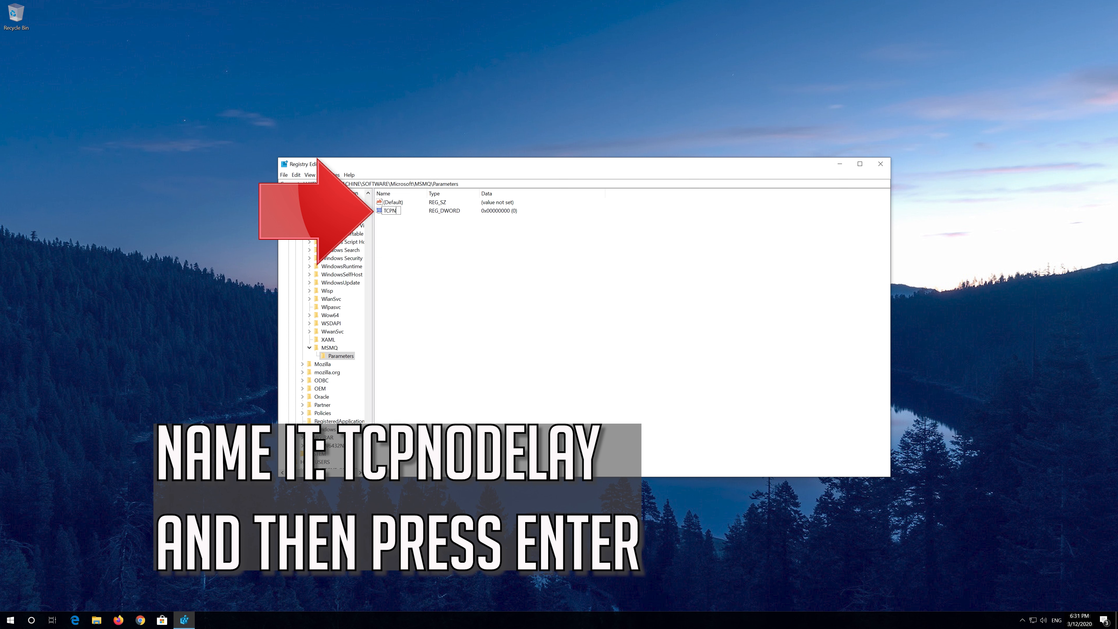
text(oDelay)
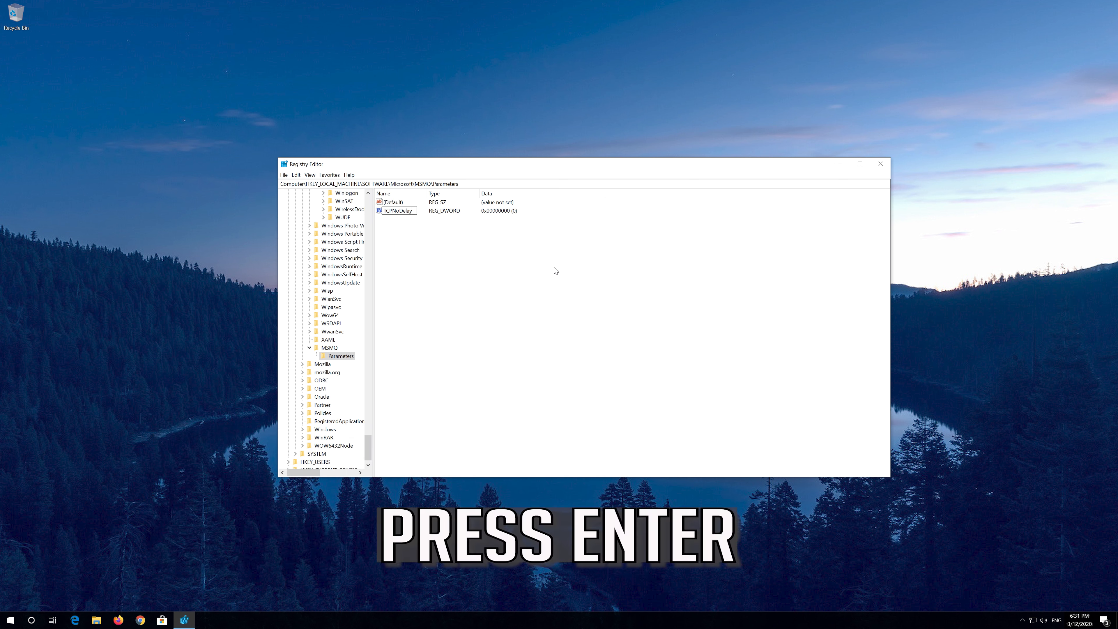
key(Return)
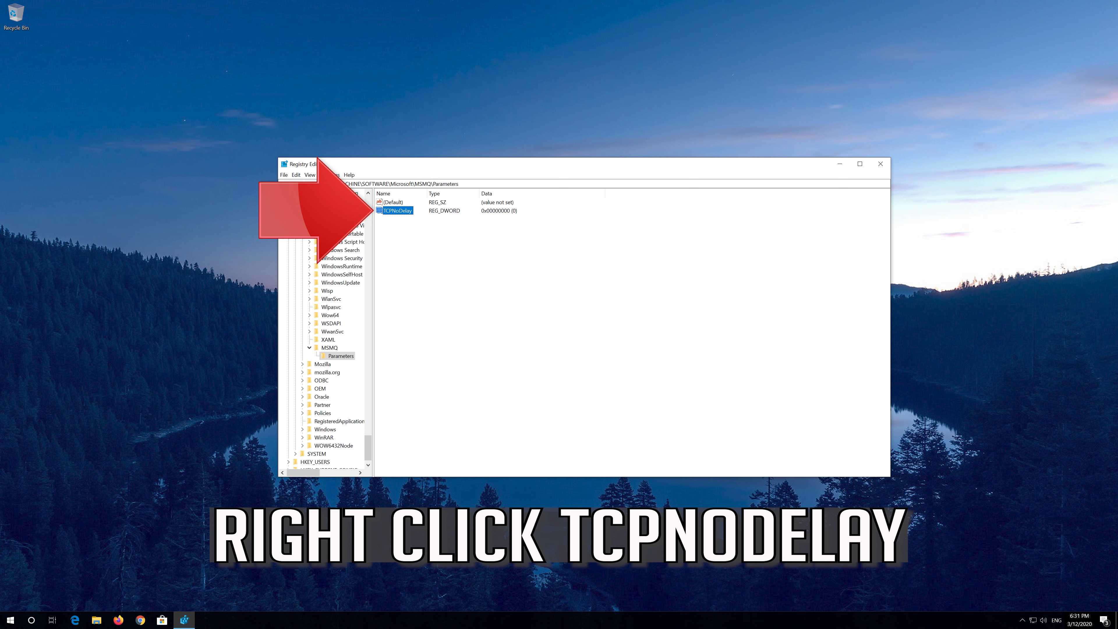
- Set the Parameters key's TCPNoDelay value data to 1
right_click(402, 211)
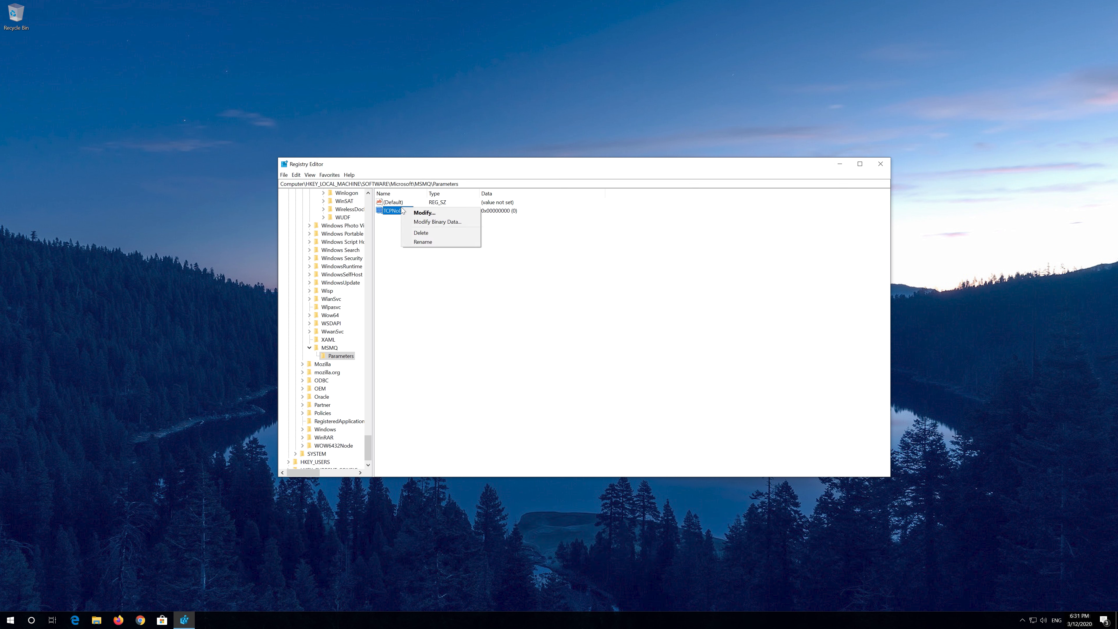
click(443, 214)
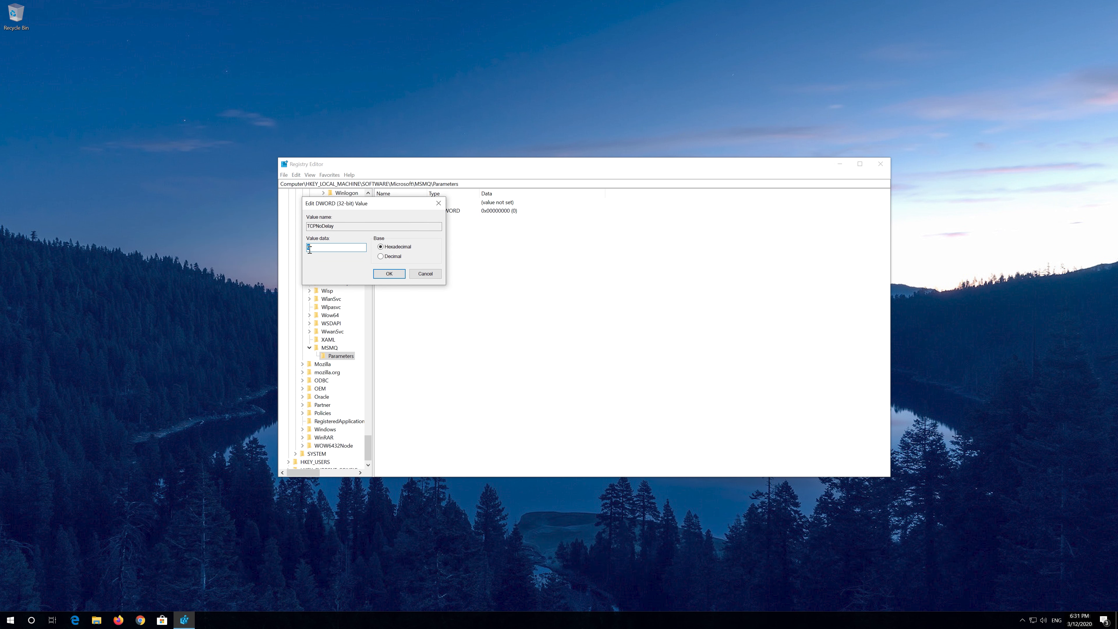
text(1)
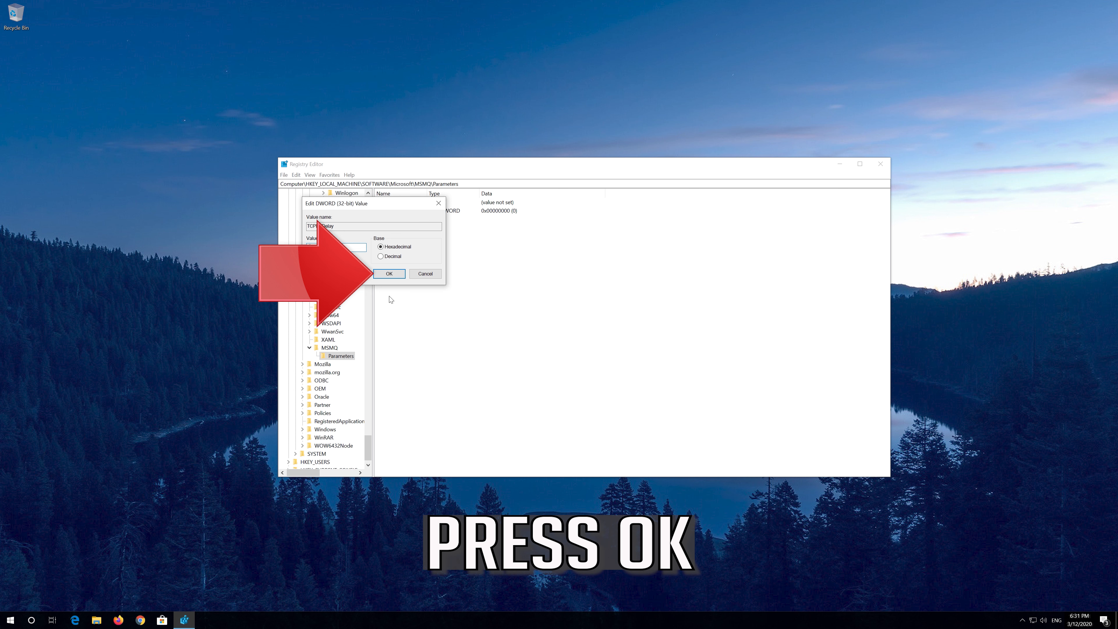
click(389, 274)
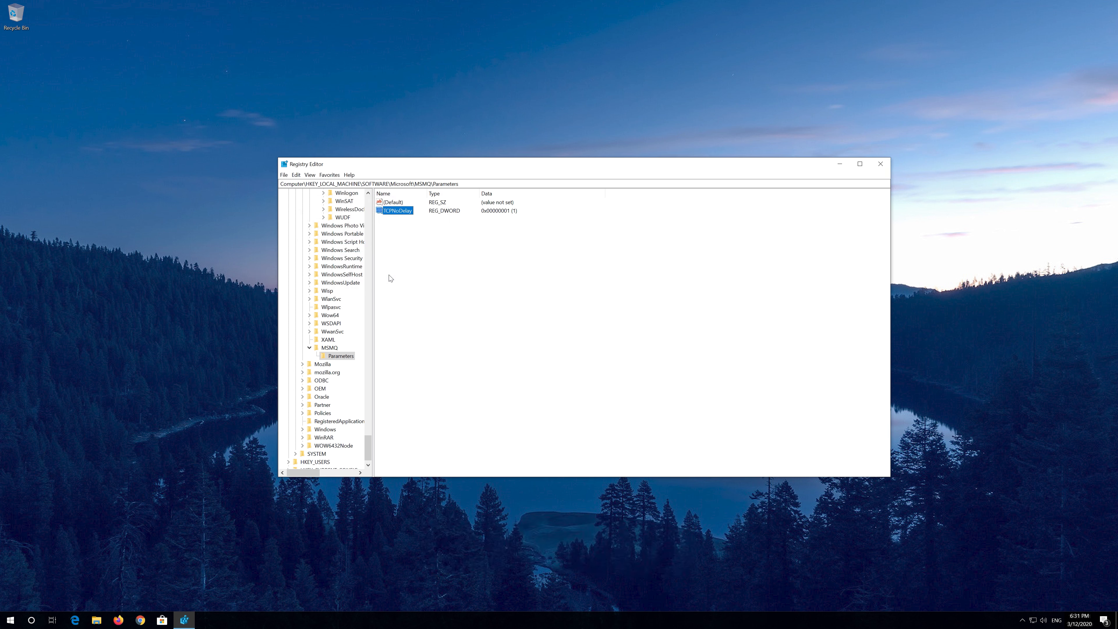